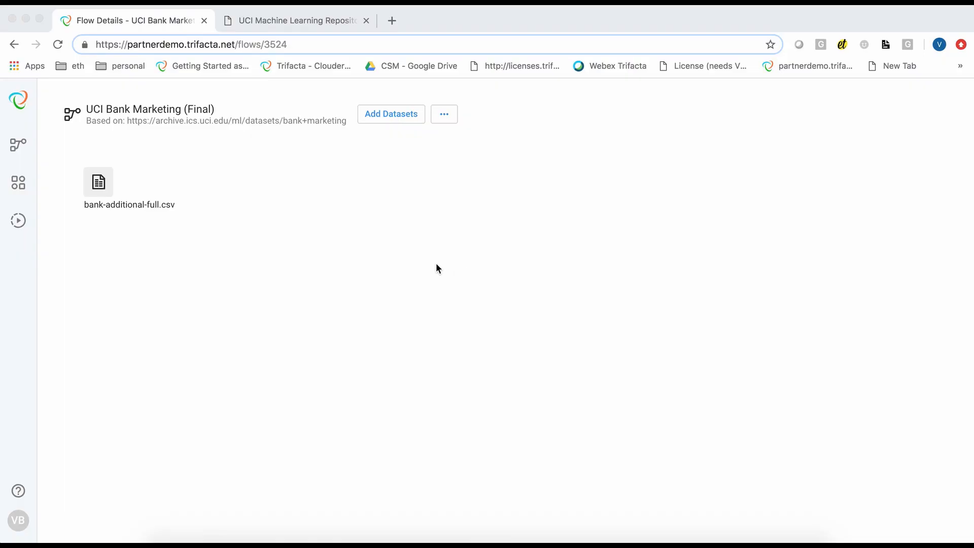
# - Add a new recipe to bank-additional-full.csv in the UCI Bank Marketing flow and open its grid
pyautogui.click(286, 18)
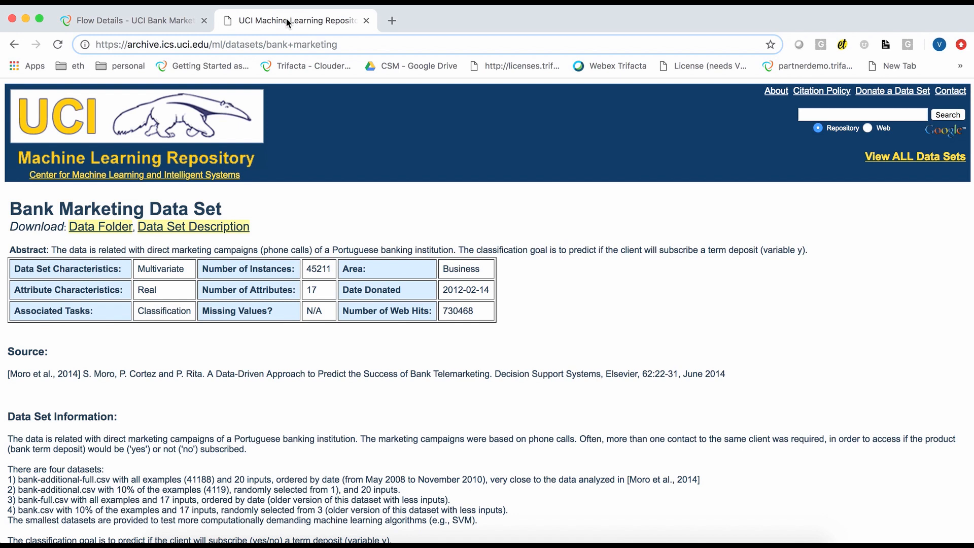
pyautogui.click(124, 21)
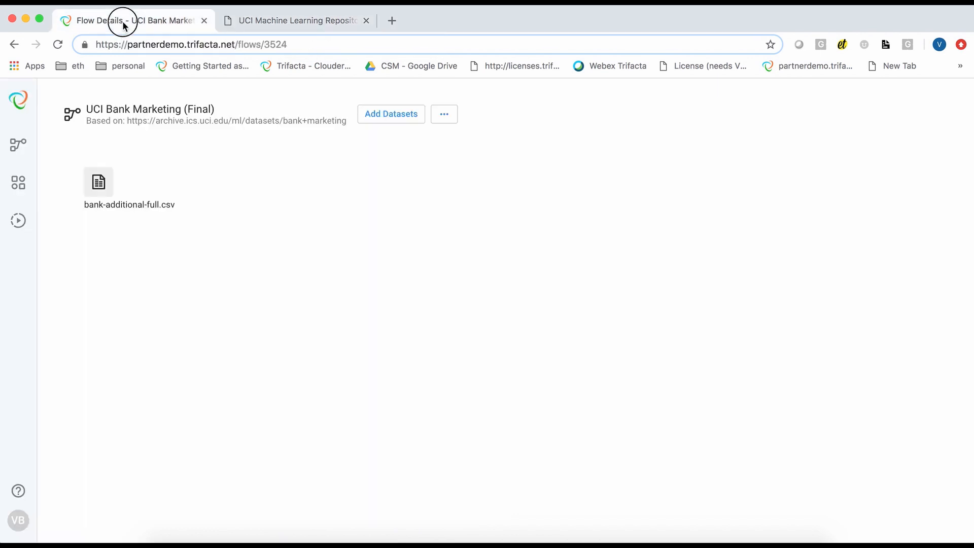
pyautogui.click(98, 186)
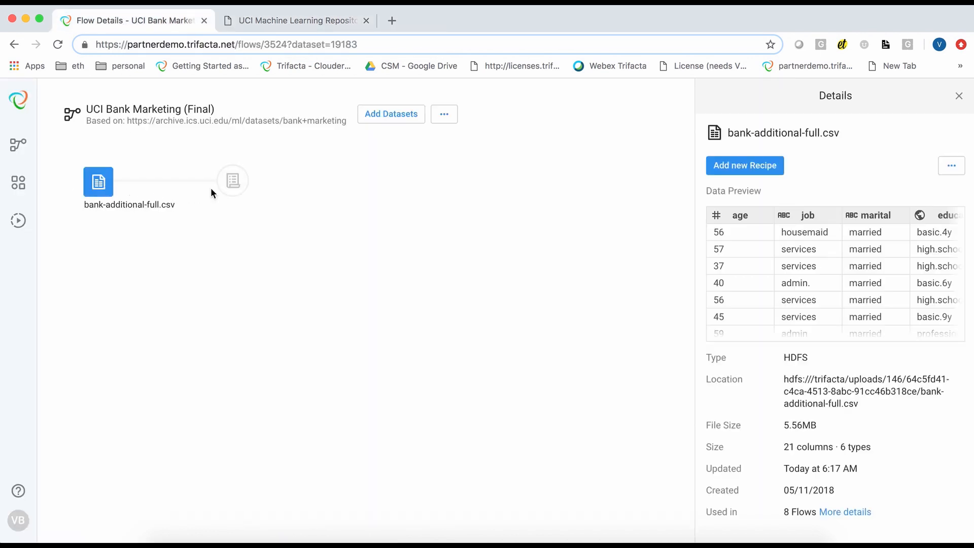
pyautogui.click(234, 181)
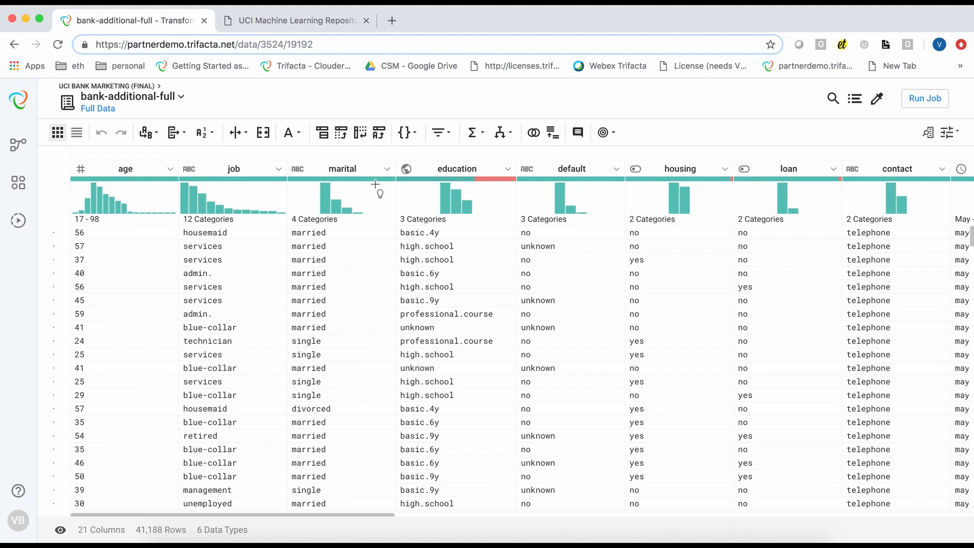
# - Apply the 'Values to columns' suggestion on job, expanding it to 33 columns of 0/1 indicators
pyautogui.click(235, 172)
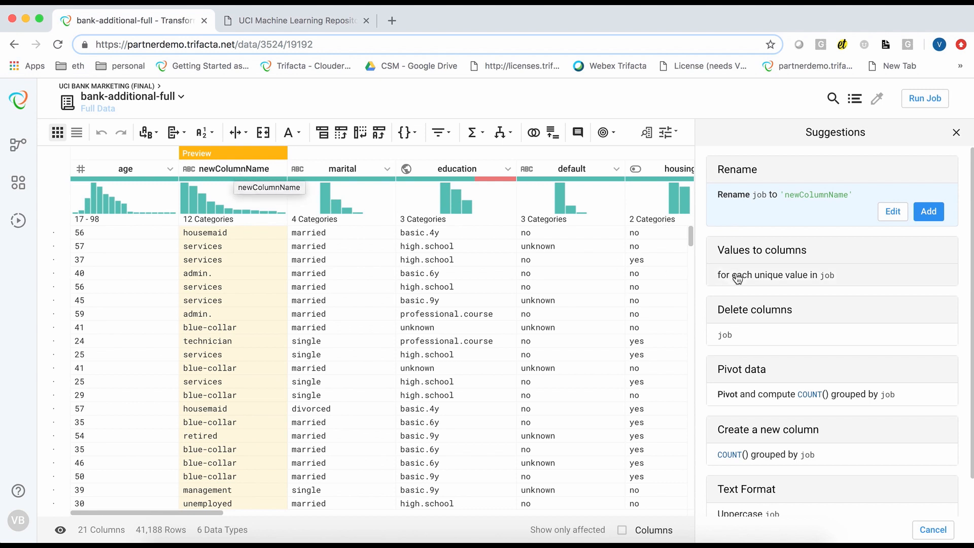
pyautogui.click(790, 280)
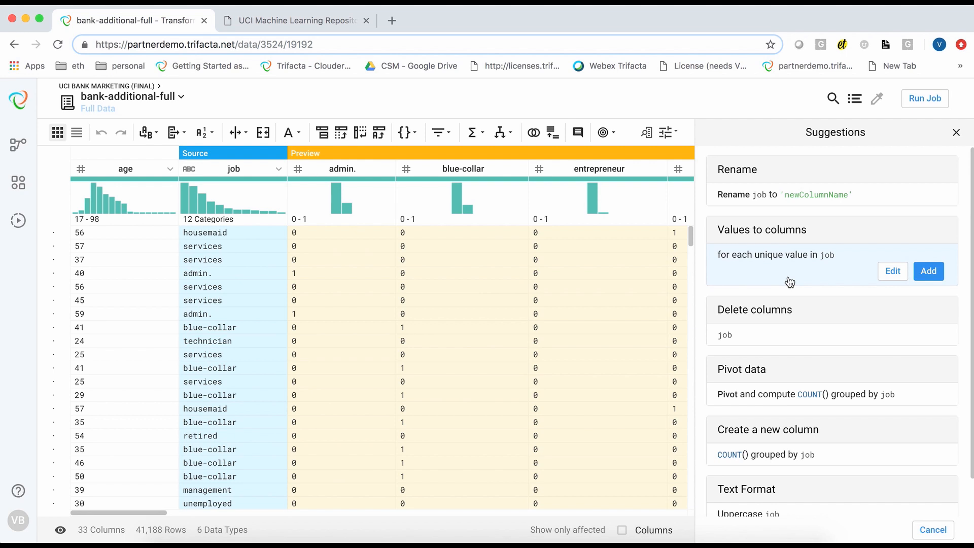
pyautogui.click(928, 271)
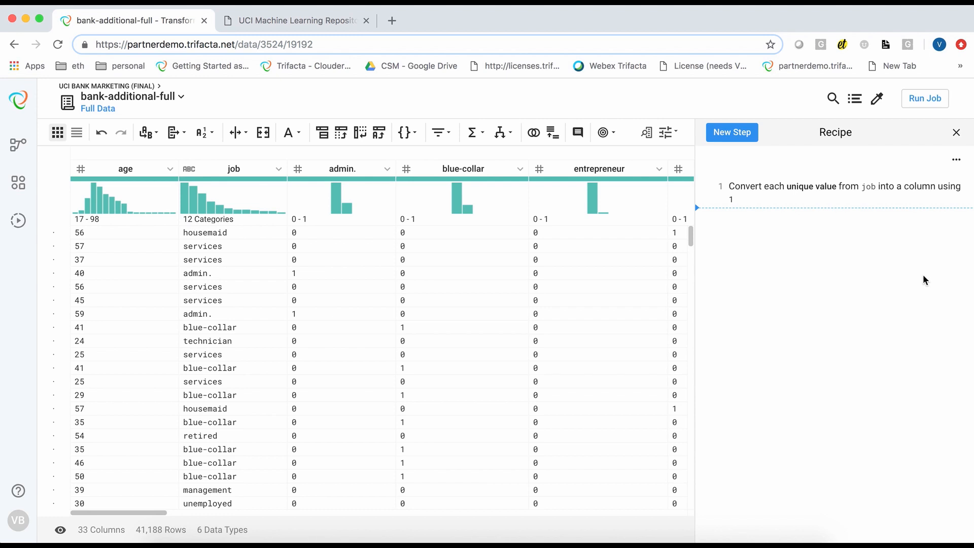
# - Start a Bin column step on age with custom bin boundaries
pyautogui.click(733, 132)
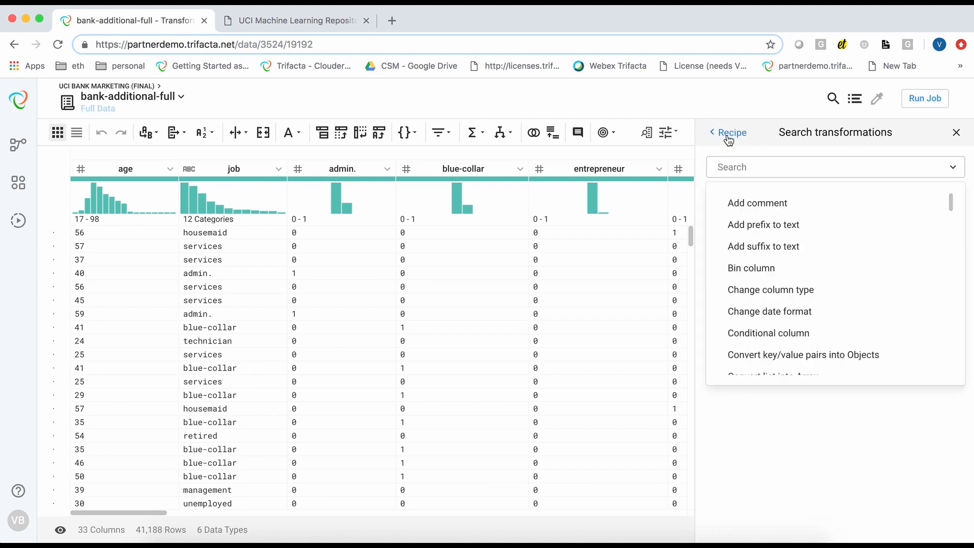
pyautogui.write('bin')
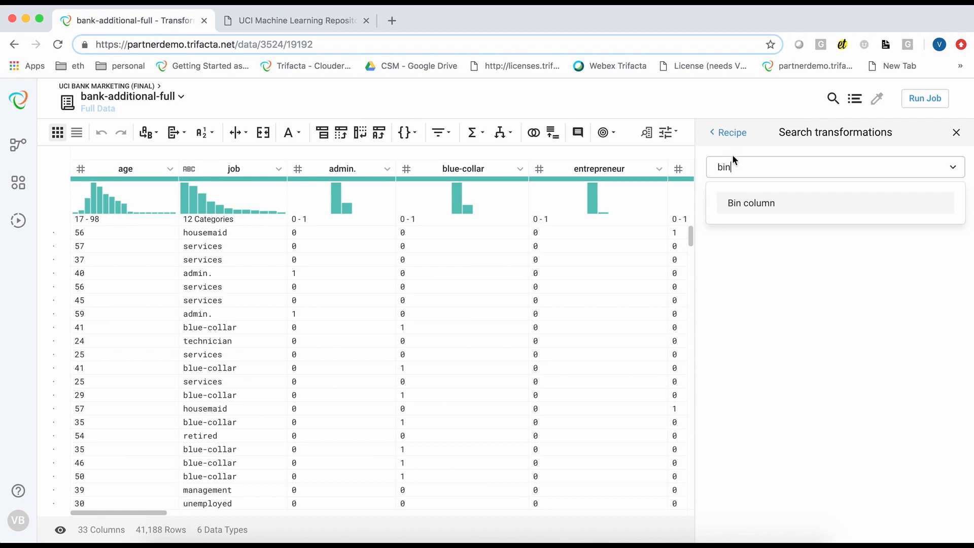
pyautogui.click(737, 205)
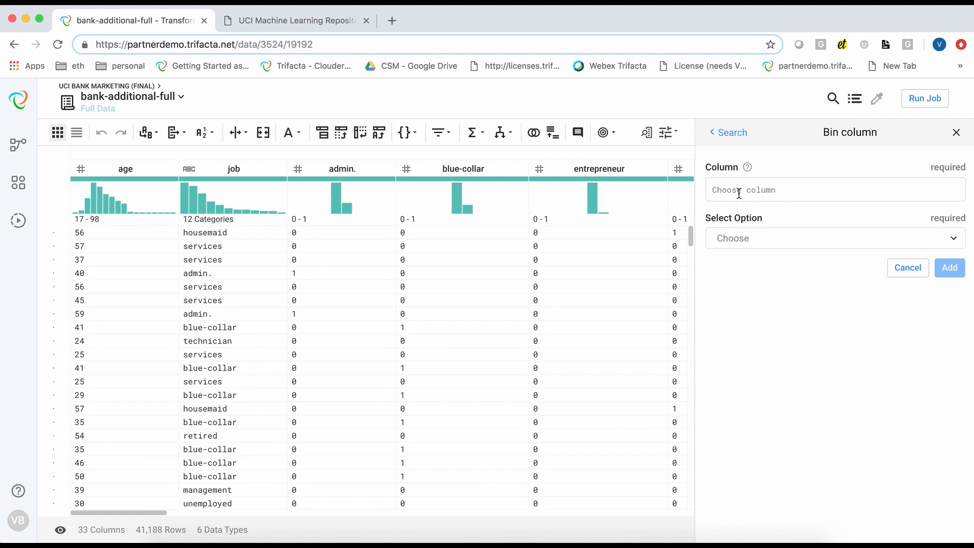
pyautogui.click(738, 193)
pyautogui.write('ag')
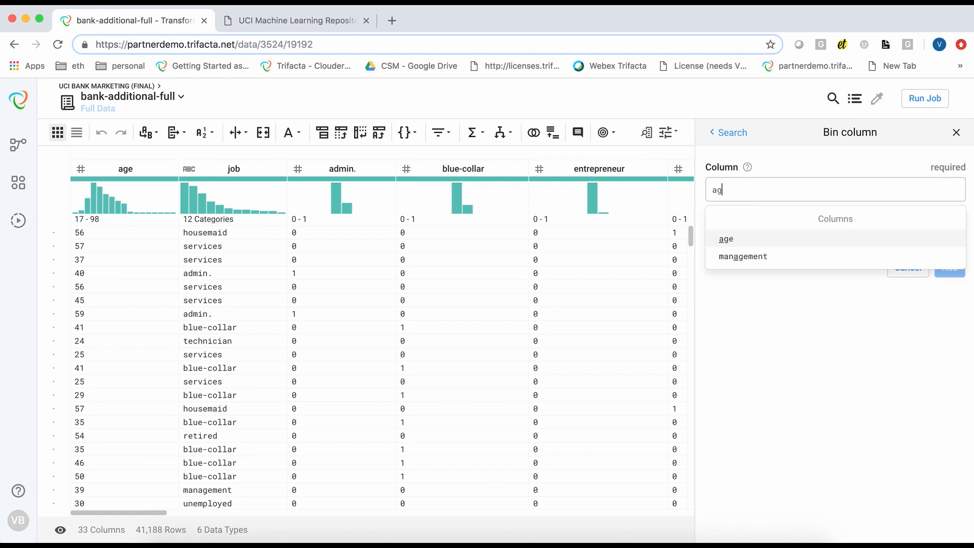
pyautogui.write('e')
pyautogui.press('Return')
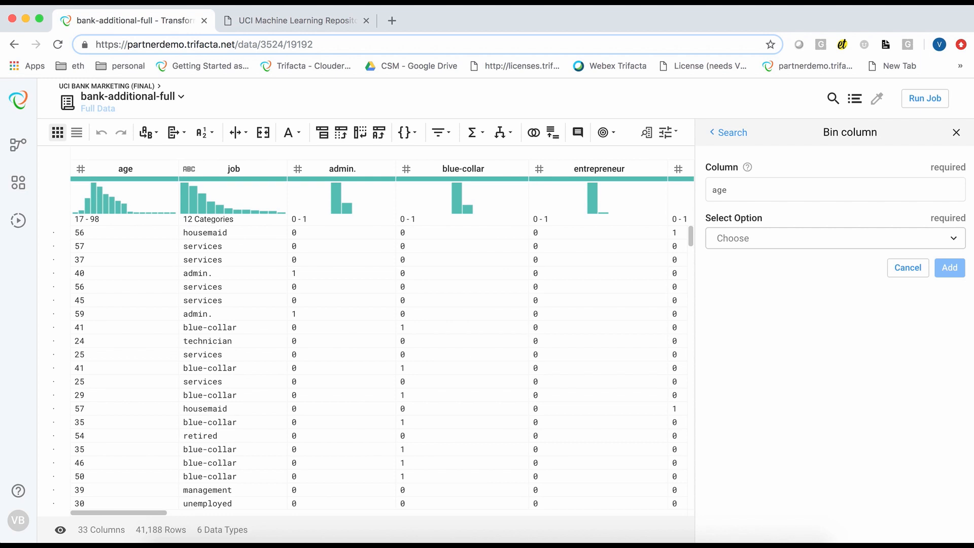
pyautogui.click(729, 239)
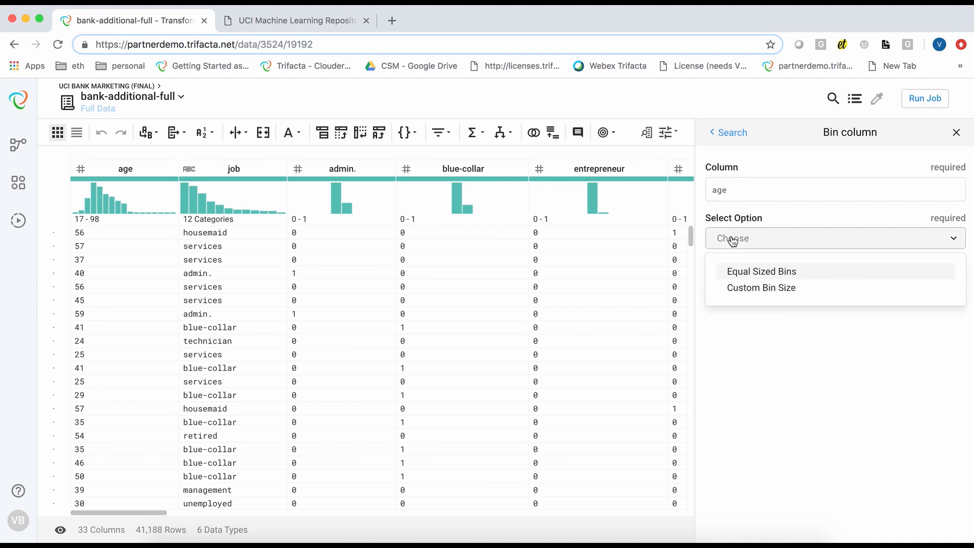
pyautogui.click(731, 289)
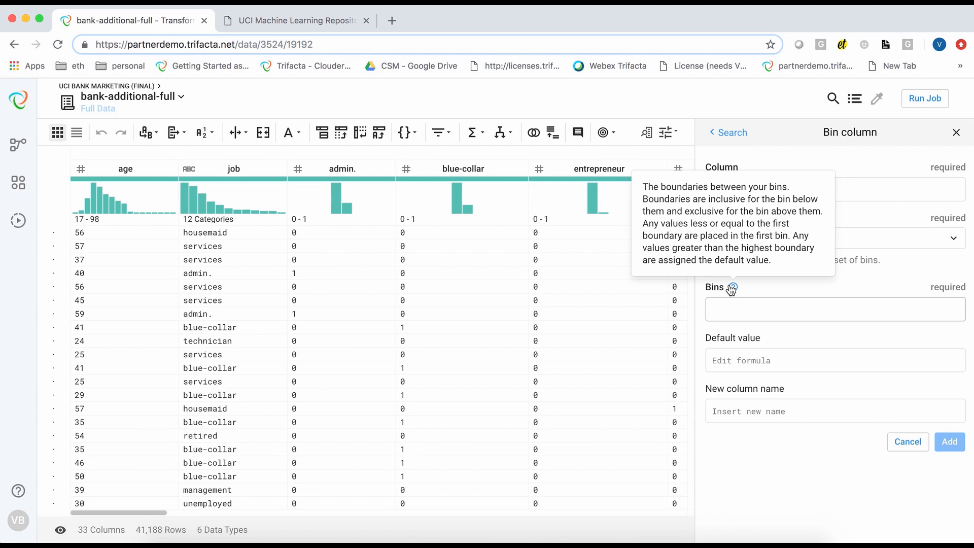
pyautogui.write('17')
# - Enter bin boundaries 17, 29, 39, 49, 59, 69, 199 and add the step as age_bins
pyautogui.press('Return')
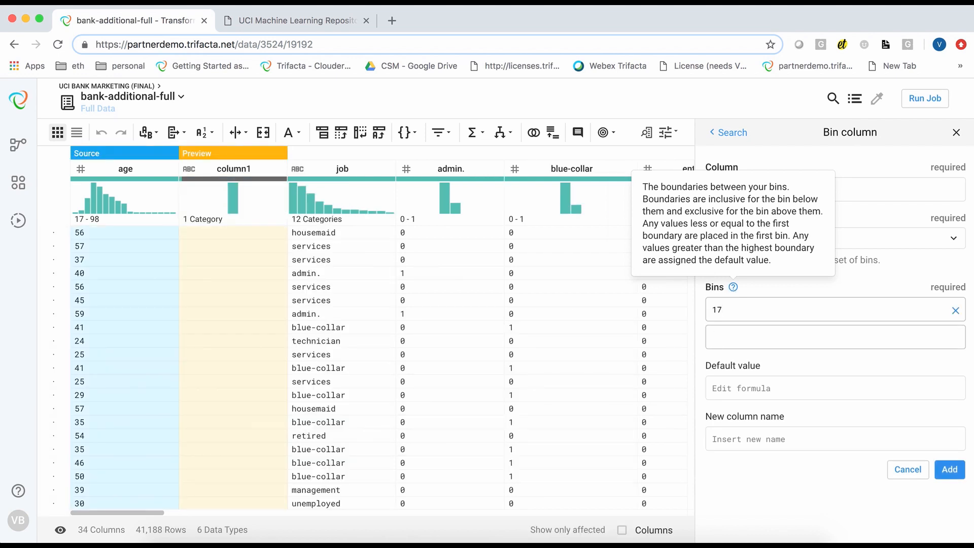
pyautogui.write('29')
pyautogui.press('Return')
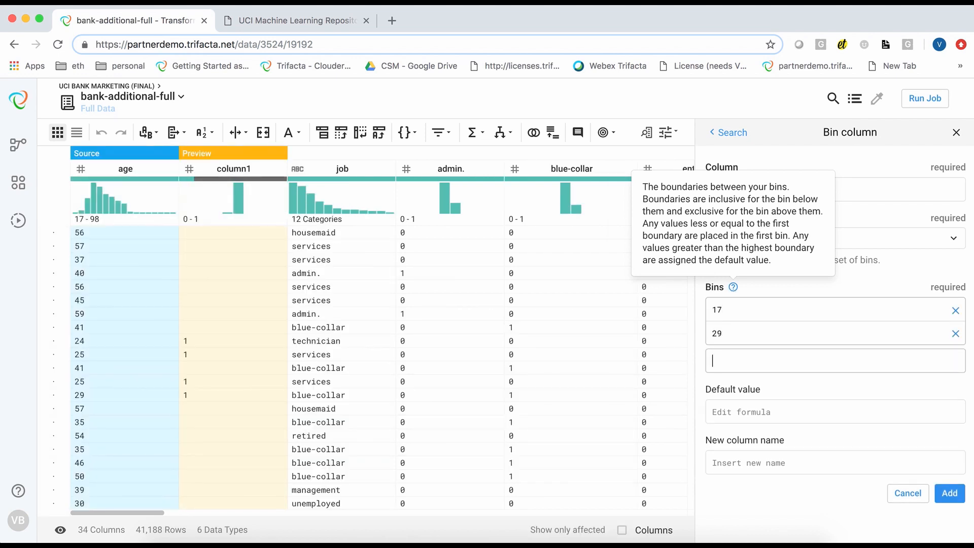
pyautogui.write('39')
pyautogui.press('Return')
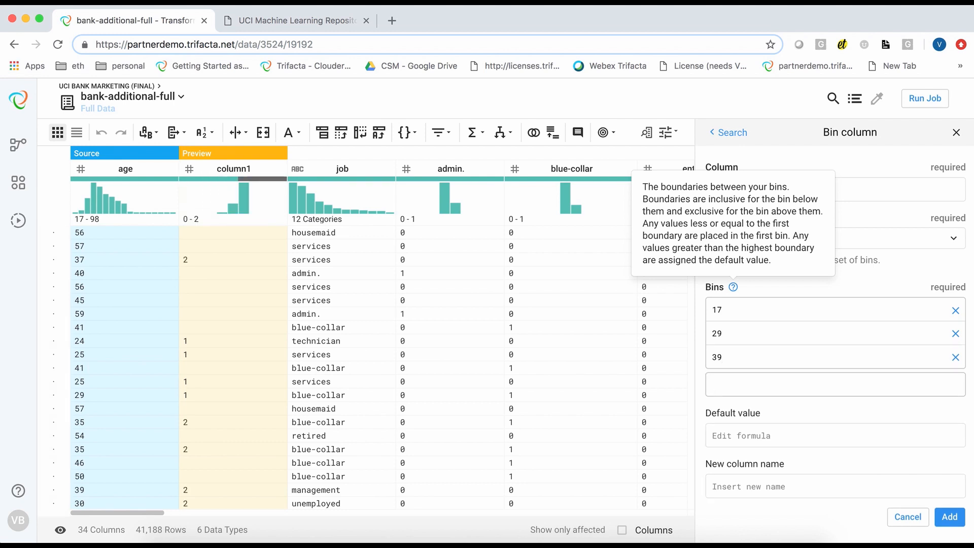
pyautogui.write('49')
pyautogui.press('Return')
pyautogui.write('59')
pyautogui.press('Return')
pyautogui.write('69')
pyautogui.press('Return')
pyautogui.write('199')
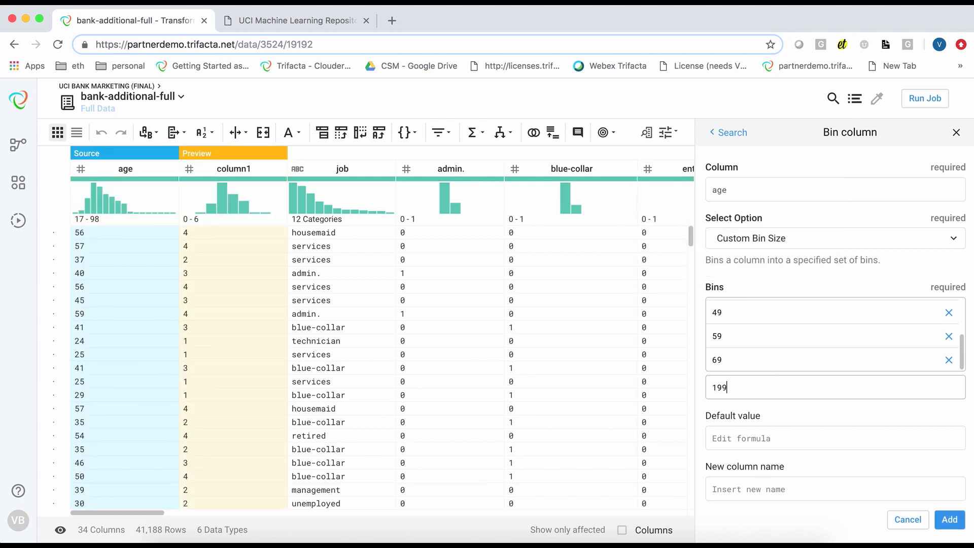
pyautogui.click(740, 489)
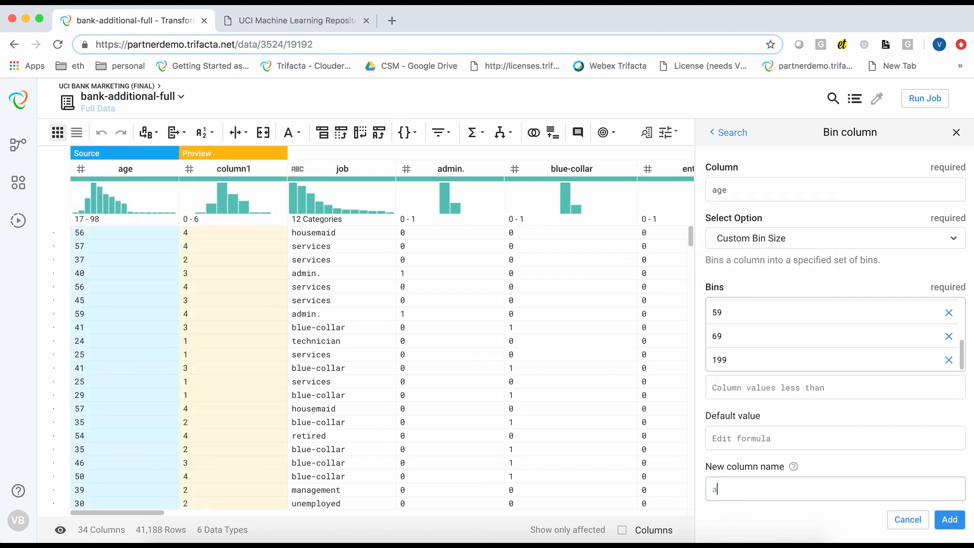
pyautogui.write('age_')
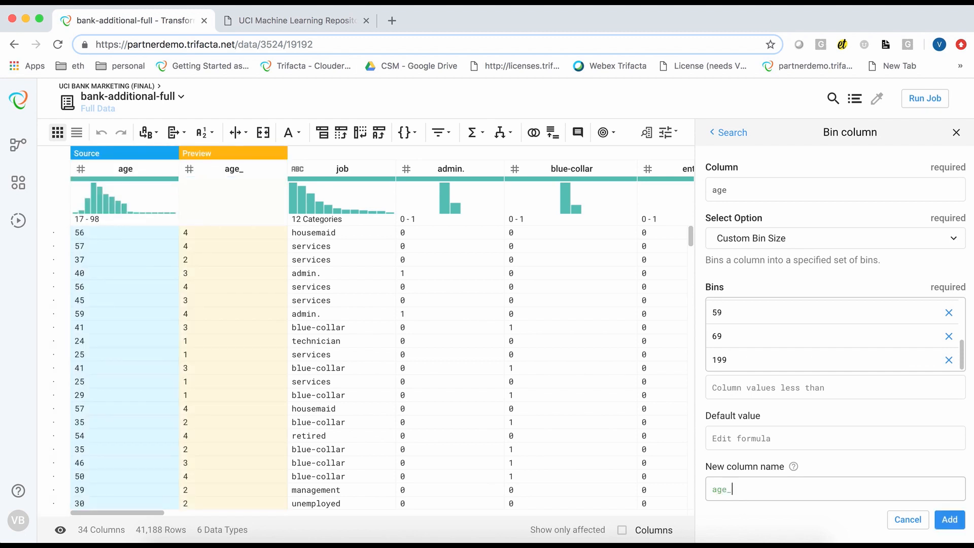
pyautogui.write('bins')
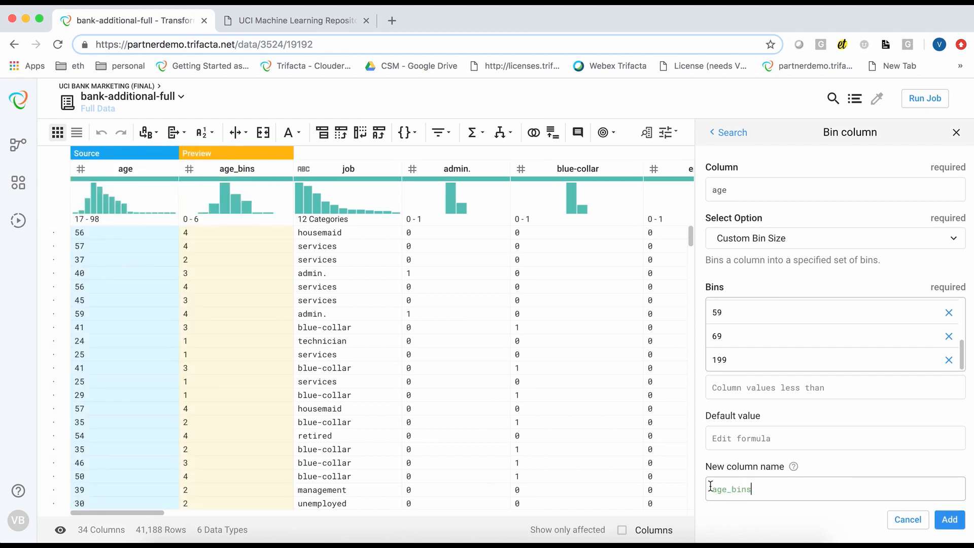
pyautogui.click(949, 520)
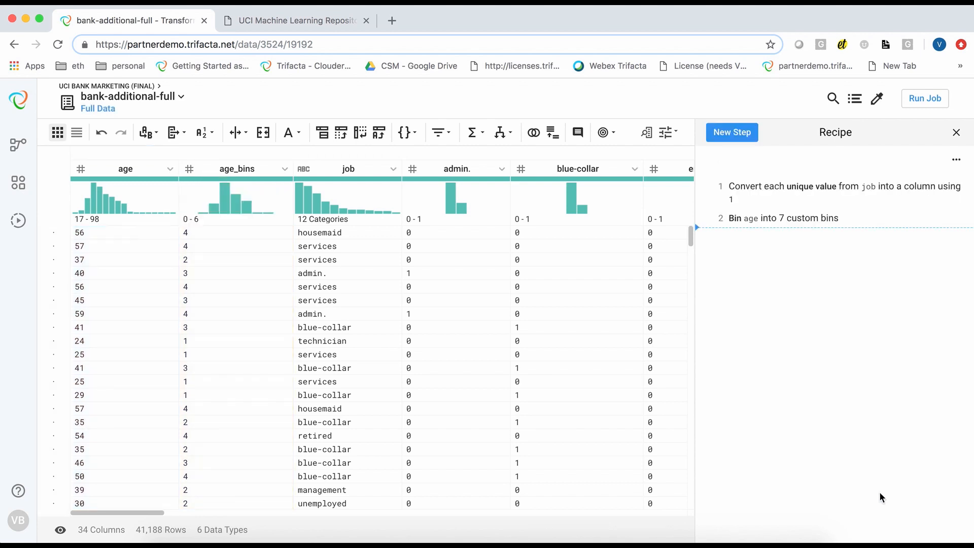
# - Delete the original age column, leaving age_bins among 33 columns
pyautogui.click(172, 169)
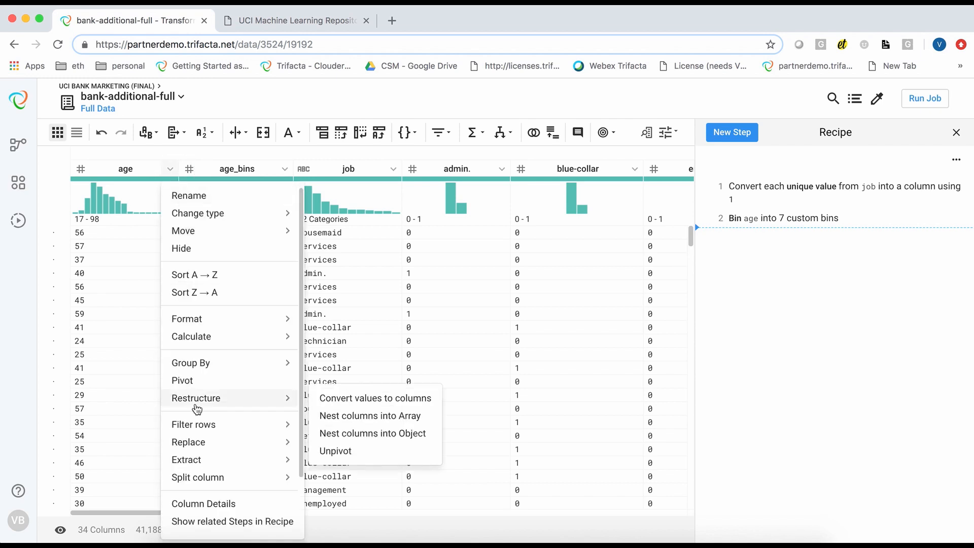
pyautogui.scroll(-2, 206, 464)
pyautogui.click(187, 508)
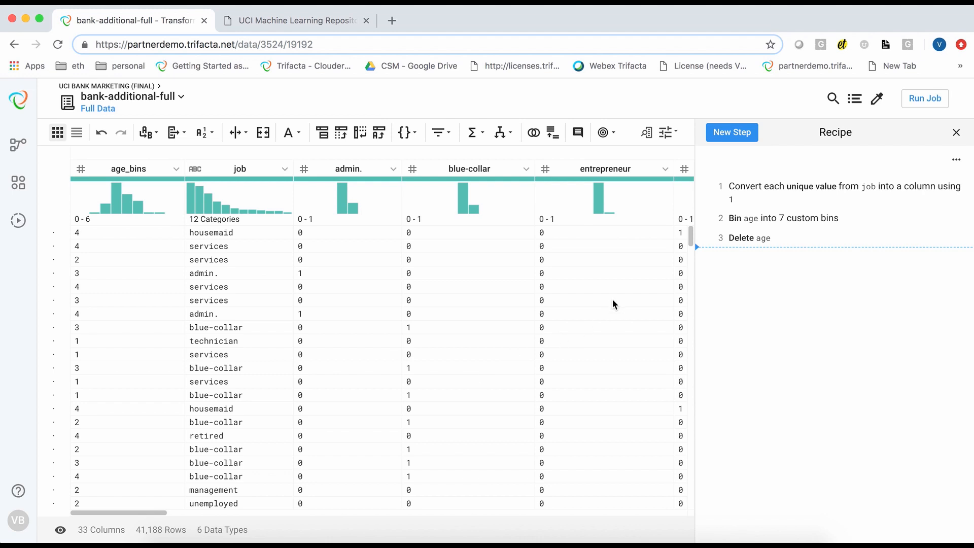
pyautogui.hscroll(8, 613, 299)
pyautogui.hscroll(4, 613, 299)
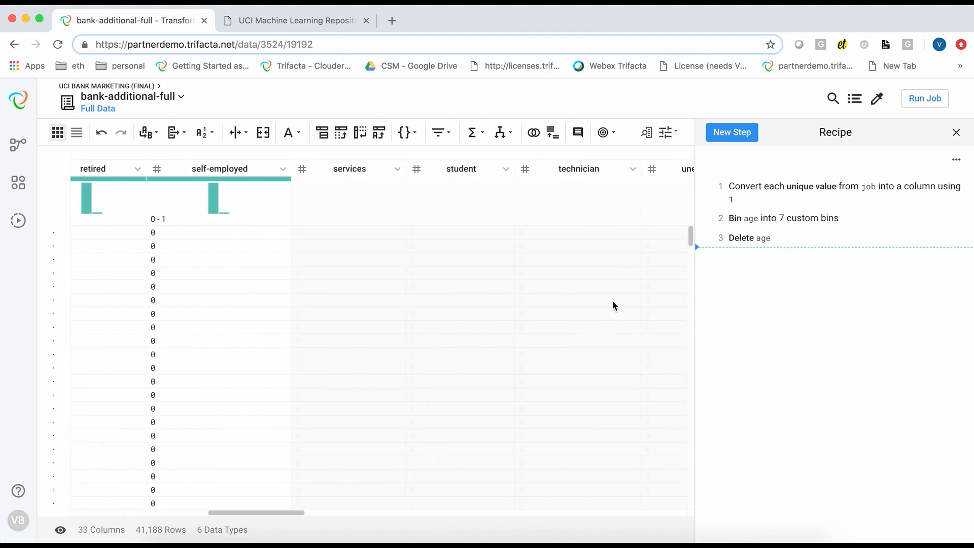
pyautogui.hscroll(6, 613, 301)
pyautogui.hscroll(4, 613, 301)
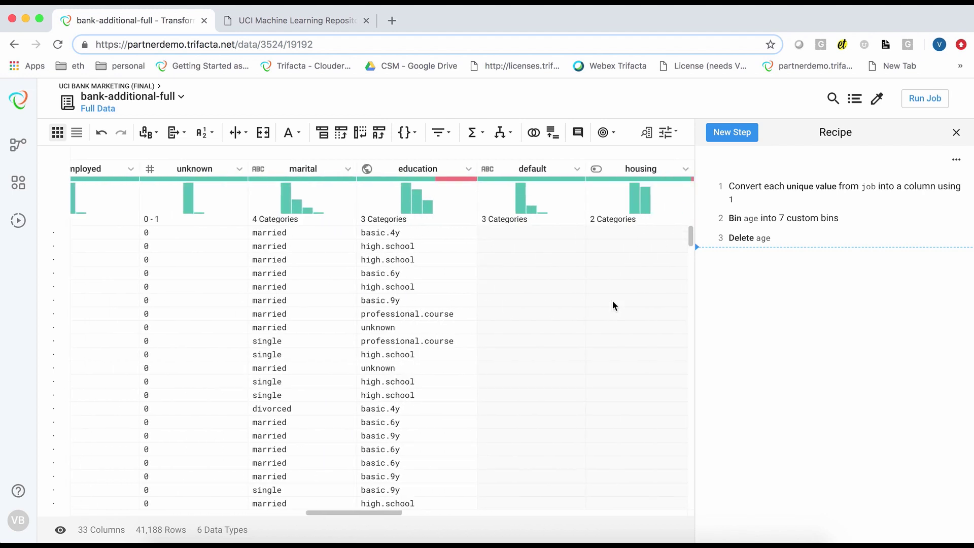
pyautogui.hscroll(3, 613, 301)
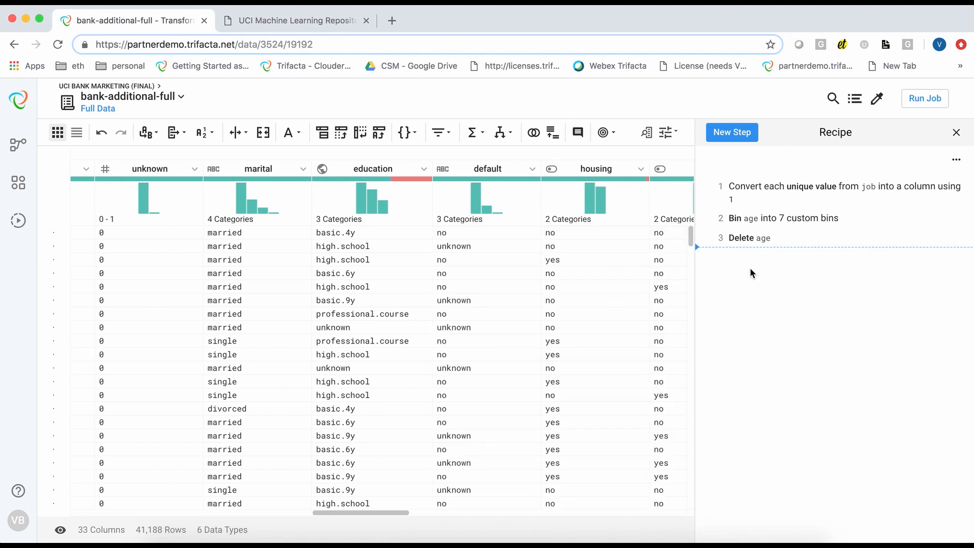
# - Edit education with a pasted CASE formula mapping its levels to numeric codes 0–7
pyautogui.click(736, 135)
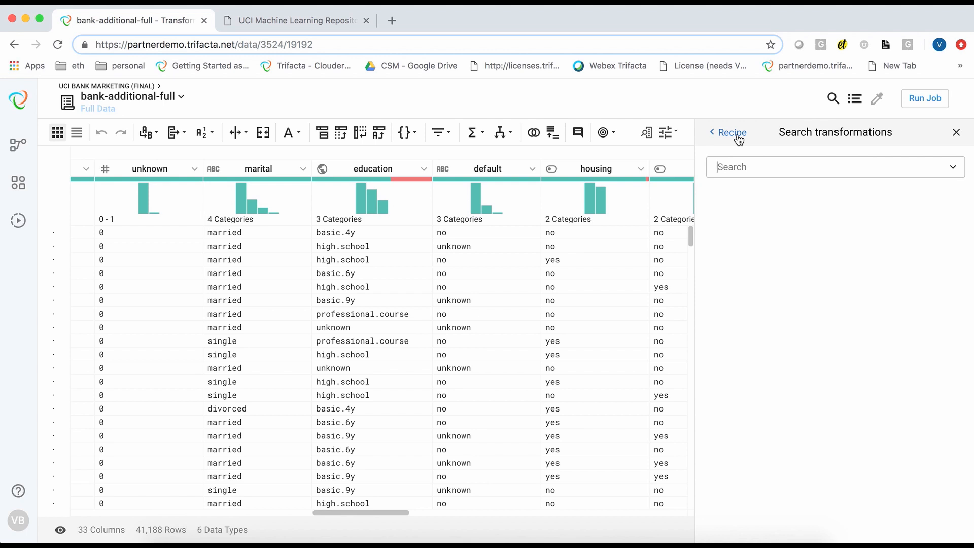
pyautogui.write('edi')
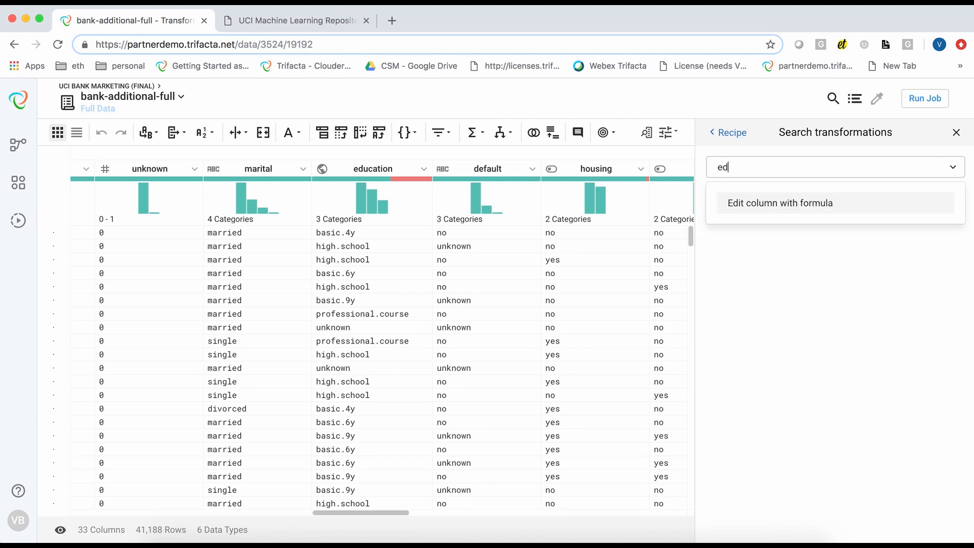
pyautogui.press('Return')
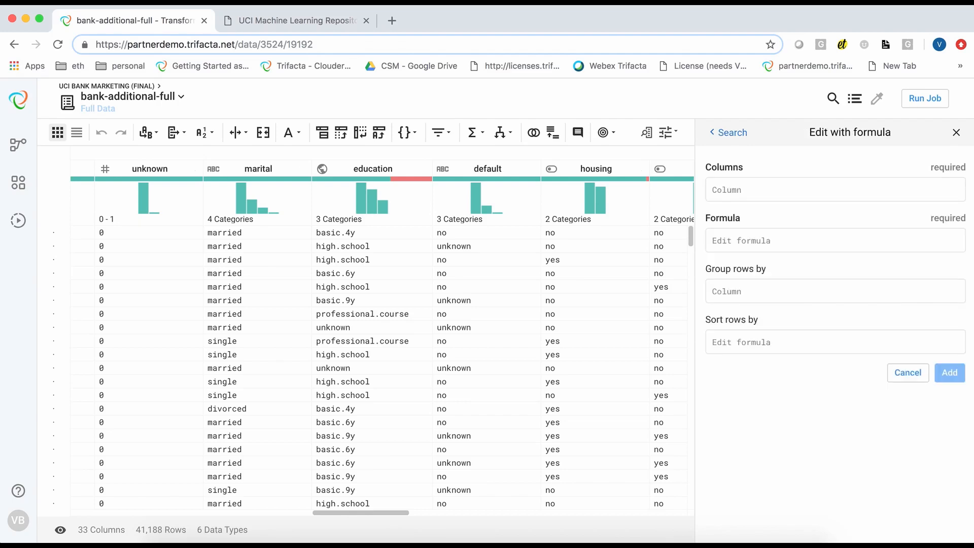
pyautogui.click(723, 190)
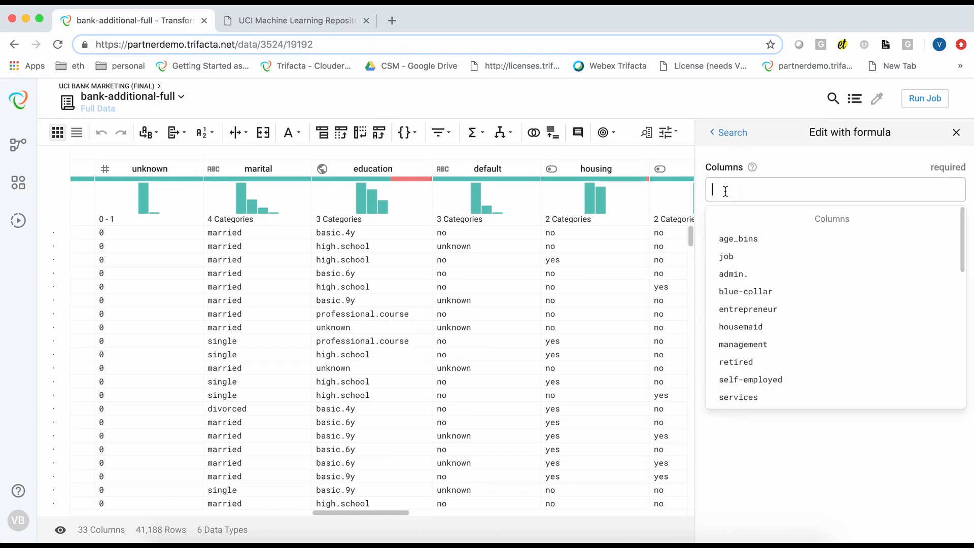
pyautogui.write('educa')
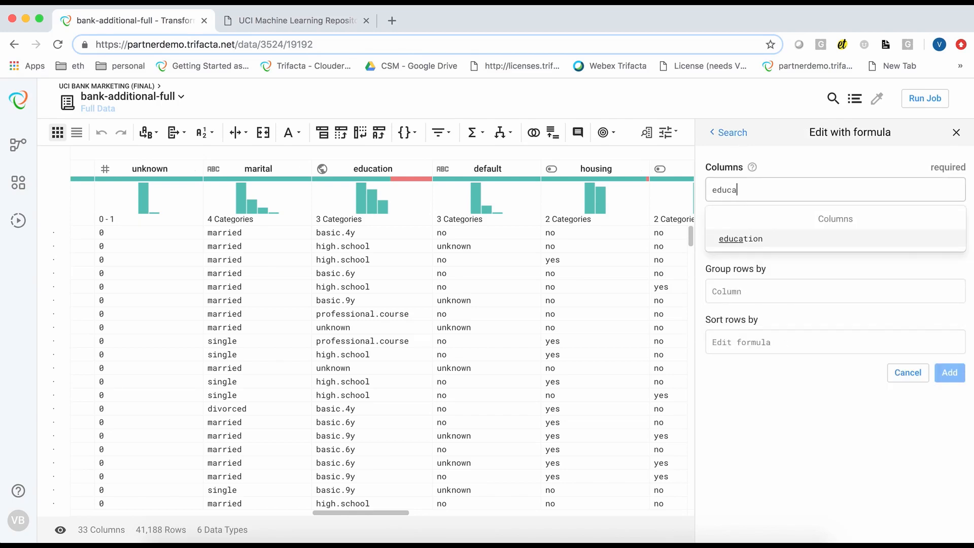
pyautogui.write('tion')
pyautogui.press('Return')
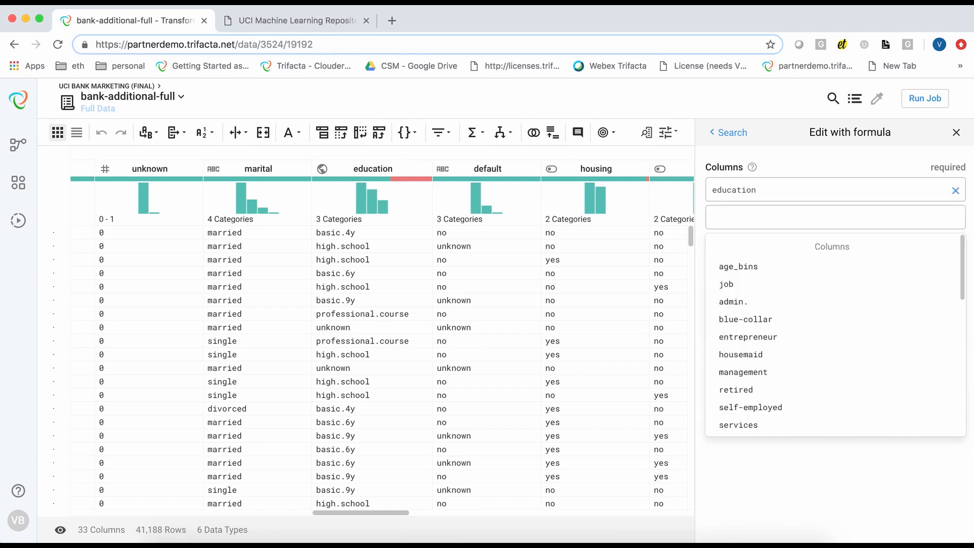
pyautogui.click(830, 99)
pyautogui.click(726, 268)
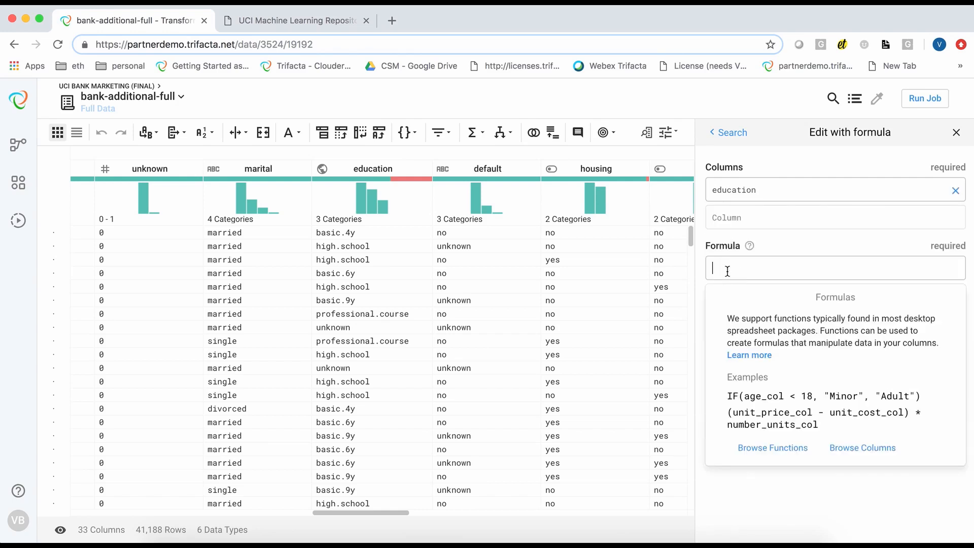
pyautogui.write("CASE([education == 'unknown', 0, education == 'illiterate', 1, education == 'basic.4y', 2, education == 'basic.6y', 3, education == 'basic.9y', 4, education == 'high.school', 5, education == 'professional.course', 6, education == 'university.degree', 7])")
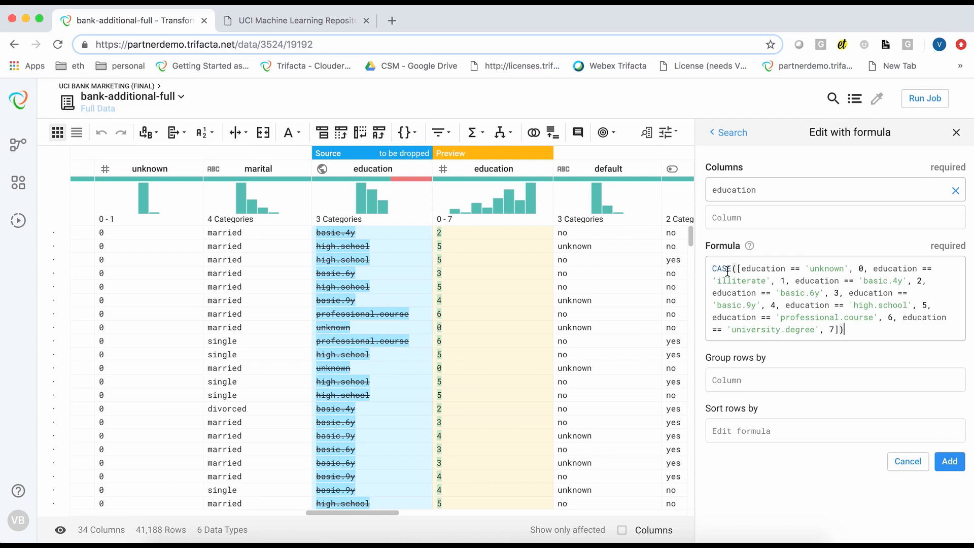
pyautogui.click(950, 461)
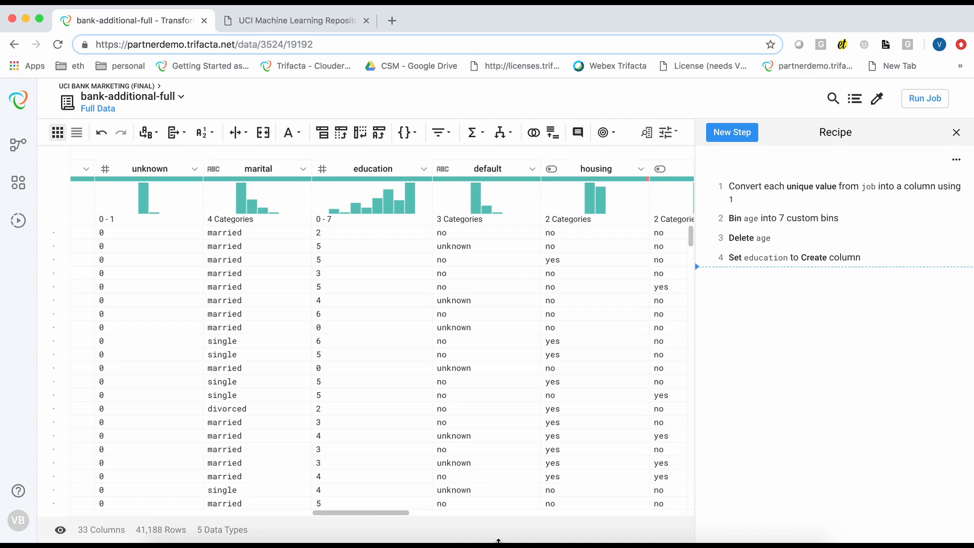
pyautogui.moveTo(346, 512); pyautogui.dragTo(694, 517)
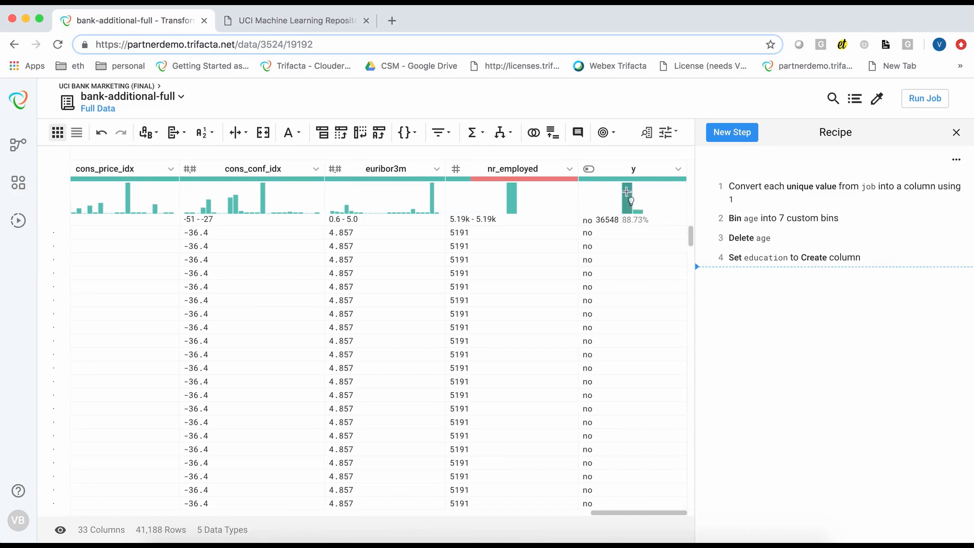
# - Add an ordered_row_no column as multiple-row formula ROLLINGSUM(1) sorted by -y
pyautogui.moveTo(638, 200)
pyautogui.click(733, 134)
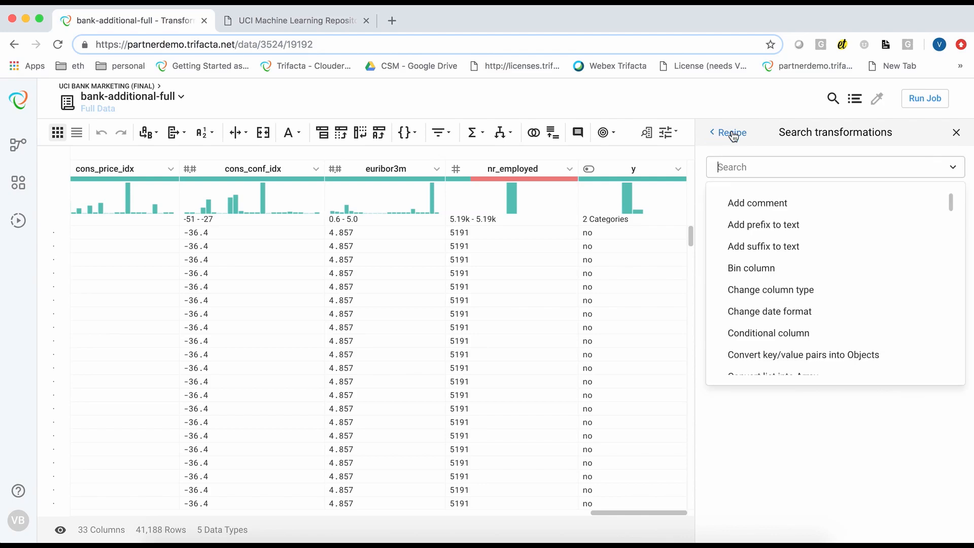
pyautogui.write('new')
pyautogui.press('Return')
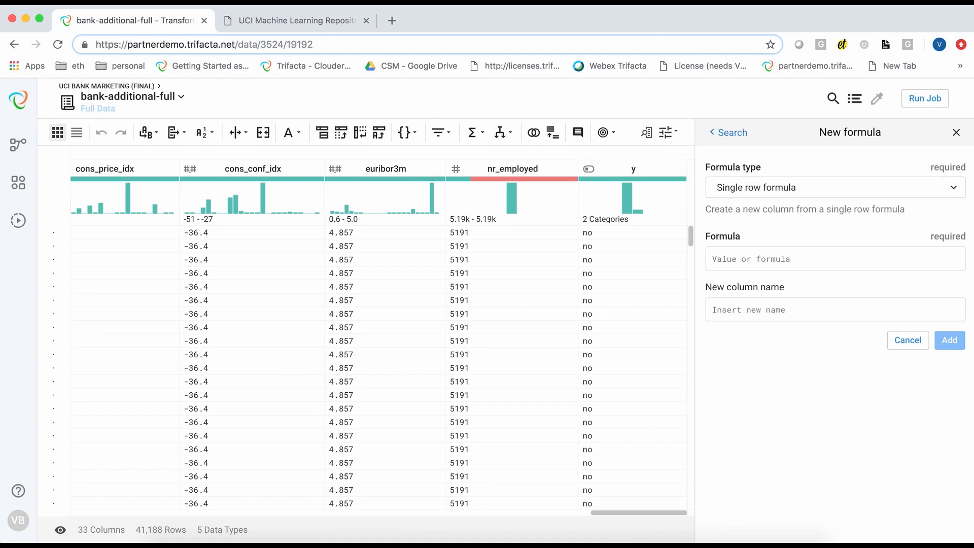
pyautogui.click(735, 309)
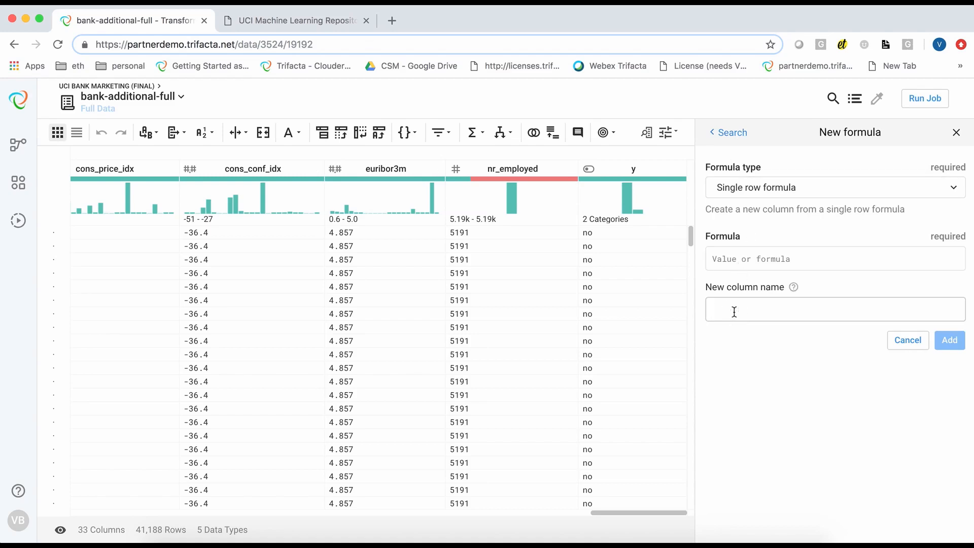
pyautogui.write('ordered_')
pyautogui.write('row_no')
pyautogui.click(742, 259)
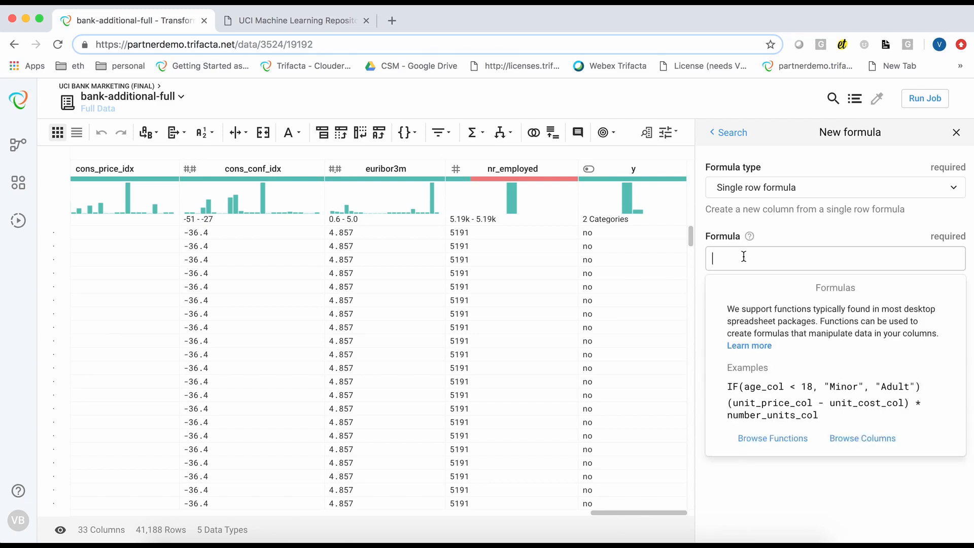
pyautogui.click(746, 188)
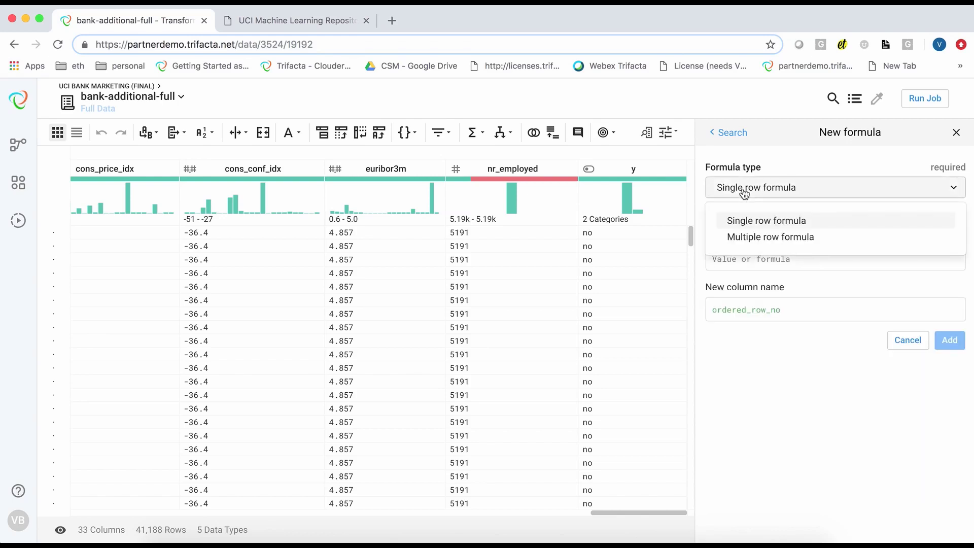
pyautogui.click(750, 241)
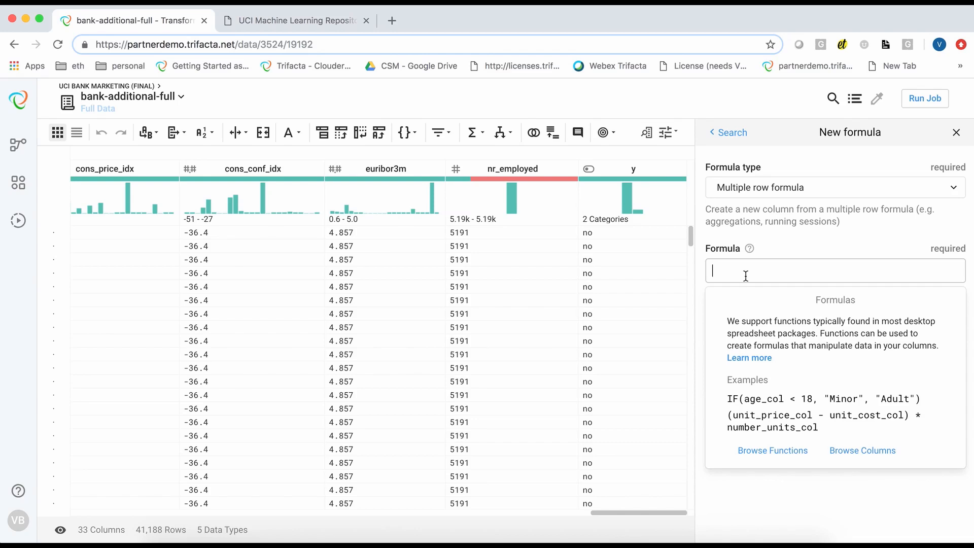
pyautogui.write('rollings')
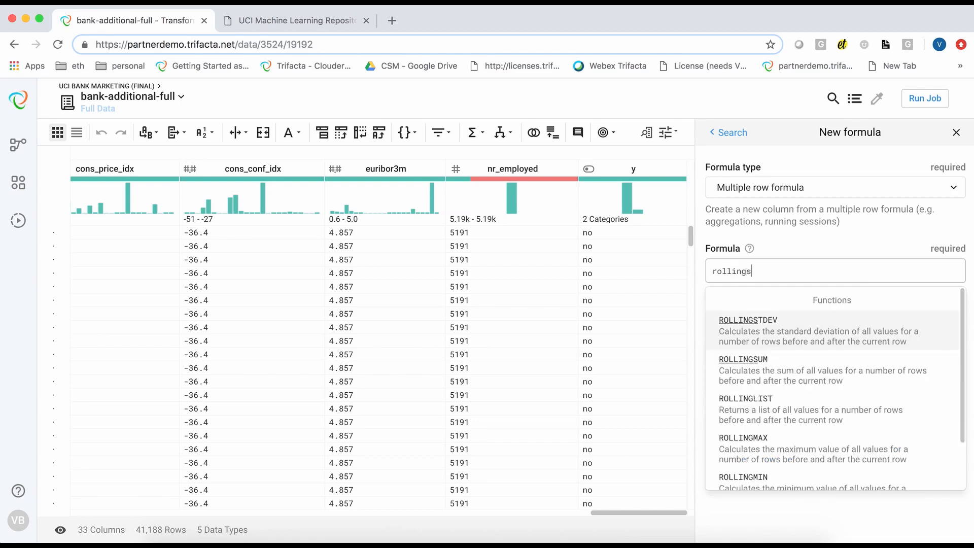
pyautogui.write('um(1')
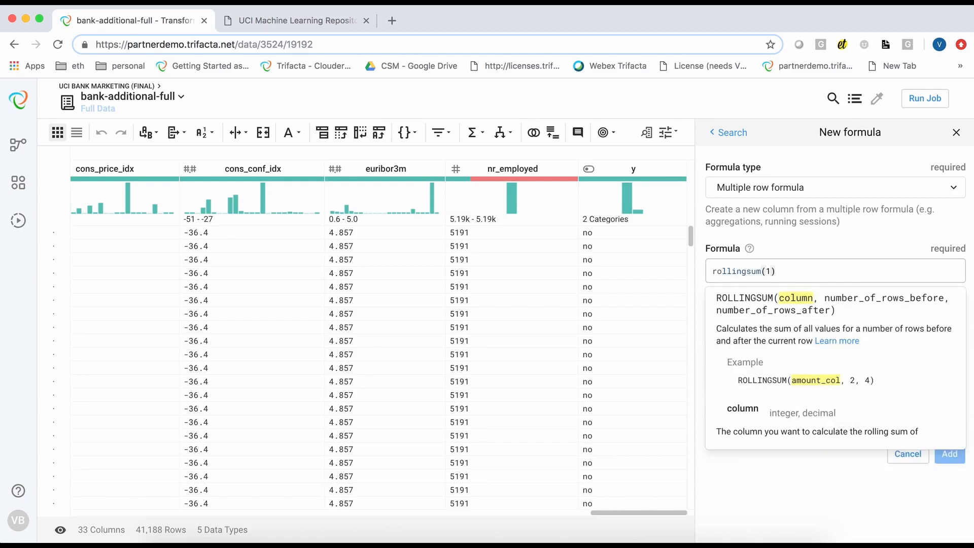
pyautogui.click(782, 489)
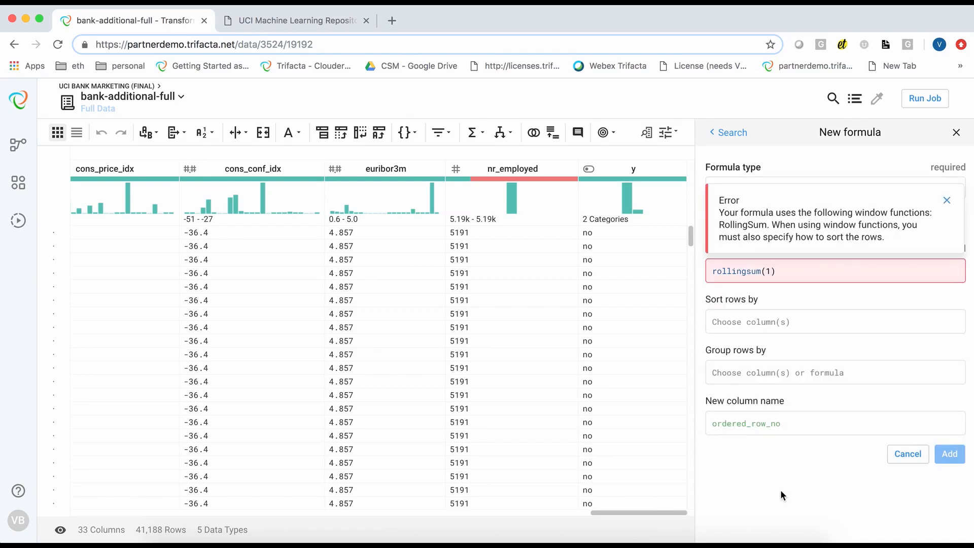
pyautogui.click(742, 321)
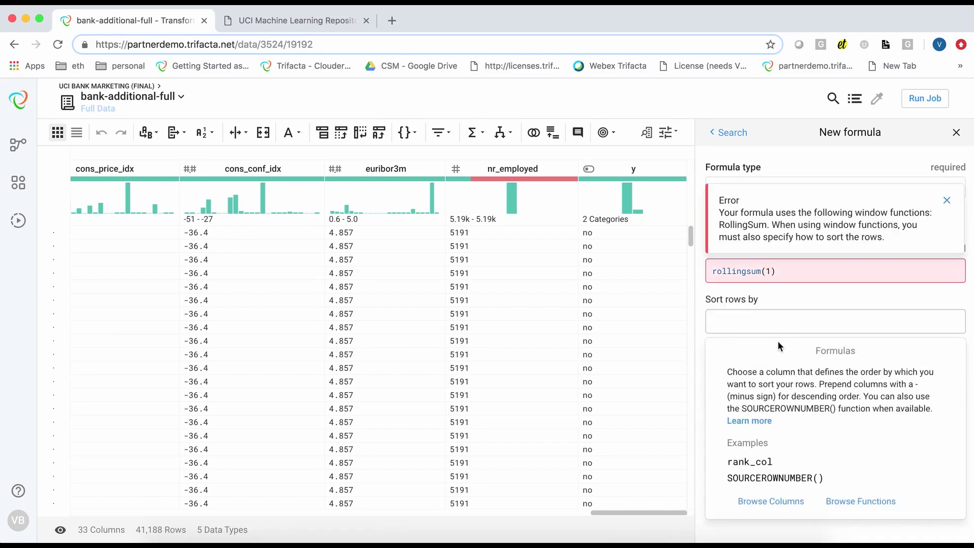
pyautogui.write('-y')
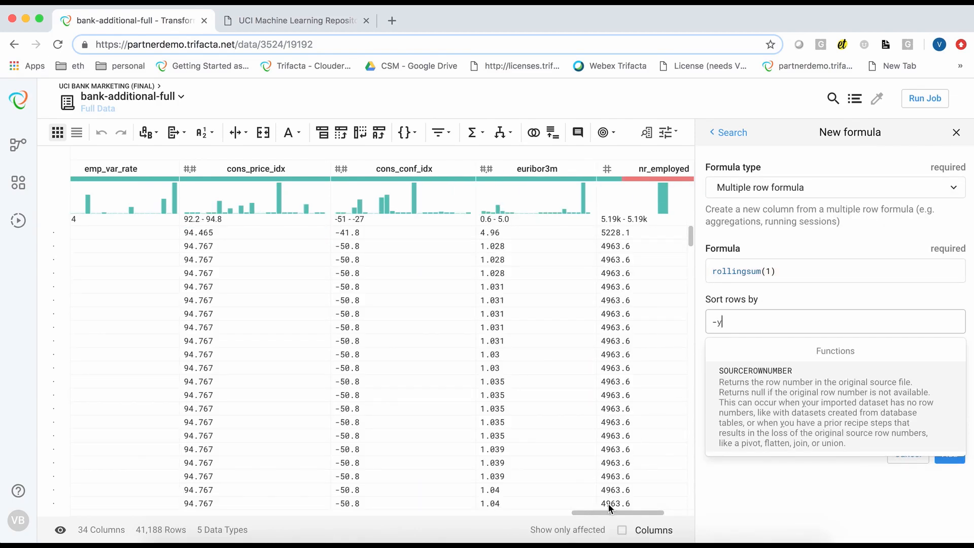
pyautogui.moveTo(616, 511); pyautogui.dragTo(92, 502)
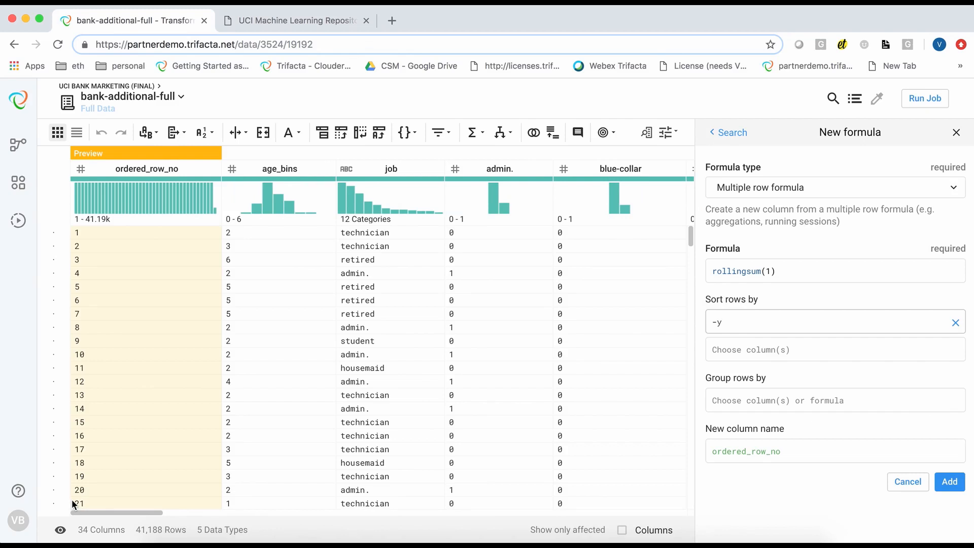
pyautogui.click(950, 484)
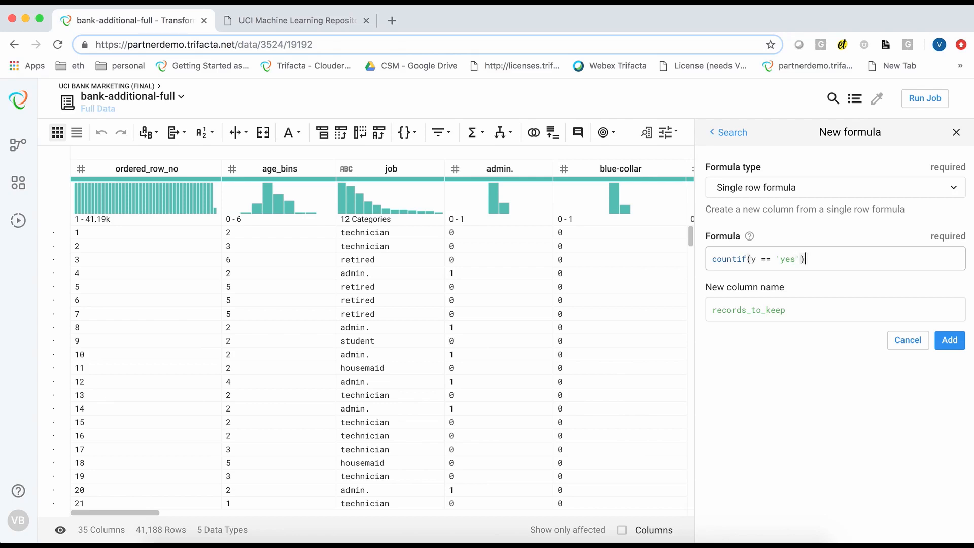
pyautogui.moveTo(133, 511); pyautogui.dragTo(670, 514)
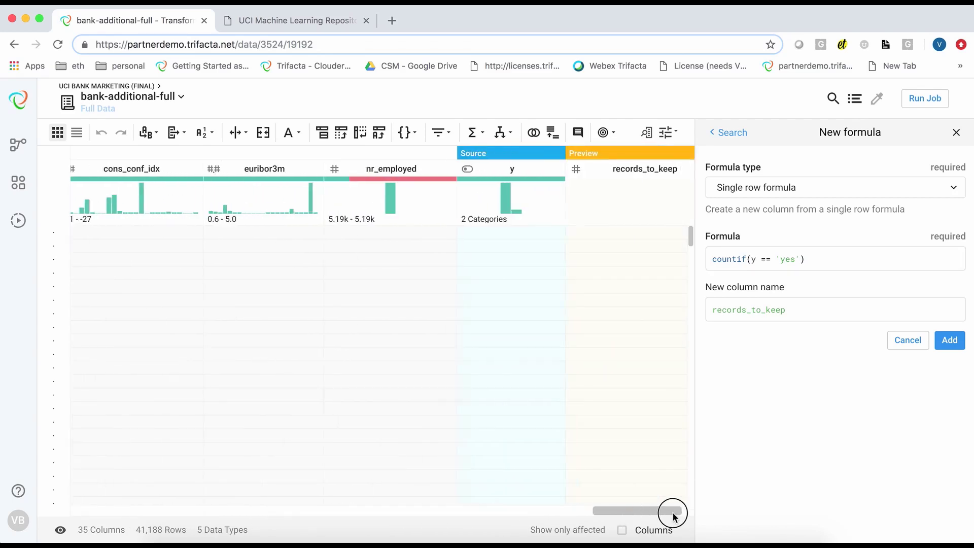
# - Add a records_to_keep column as COUNTIF(y == 'yes') * 2, giving 9,280
pyautogui.click(827, 262)
pyautogui.moveTo(131, 516); pyautogui.dragTo(695, 514)
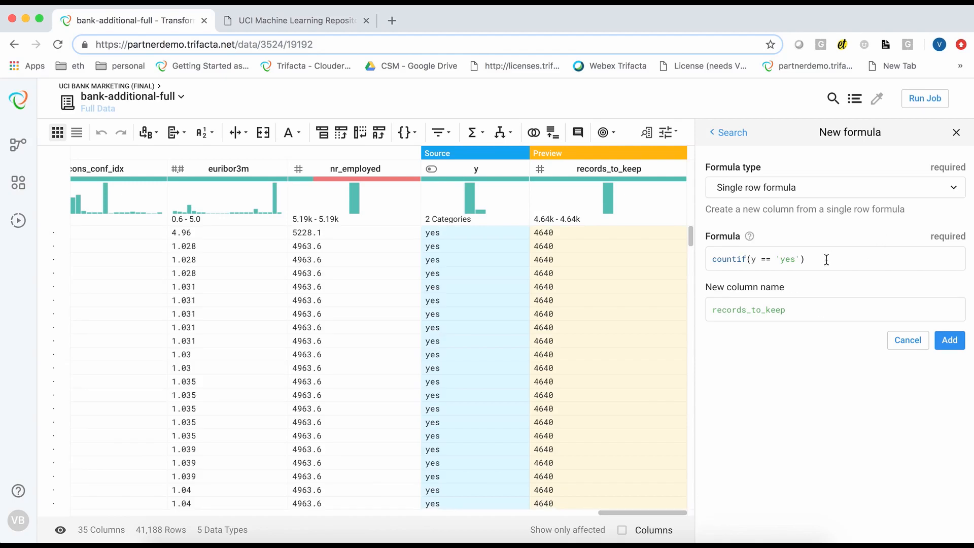
pyautogui.click(827, 259)
pyautogui.write('* ')
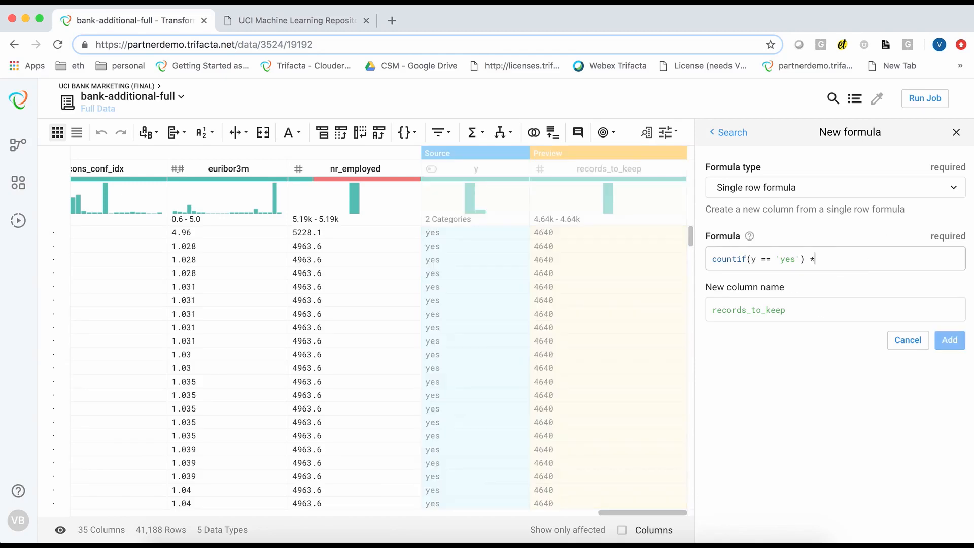
pyautogui.write('2')
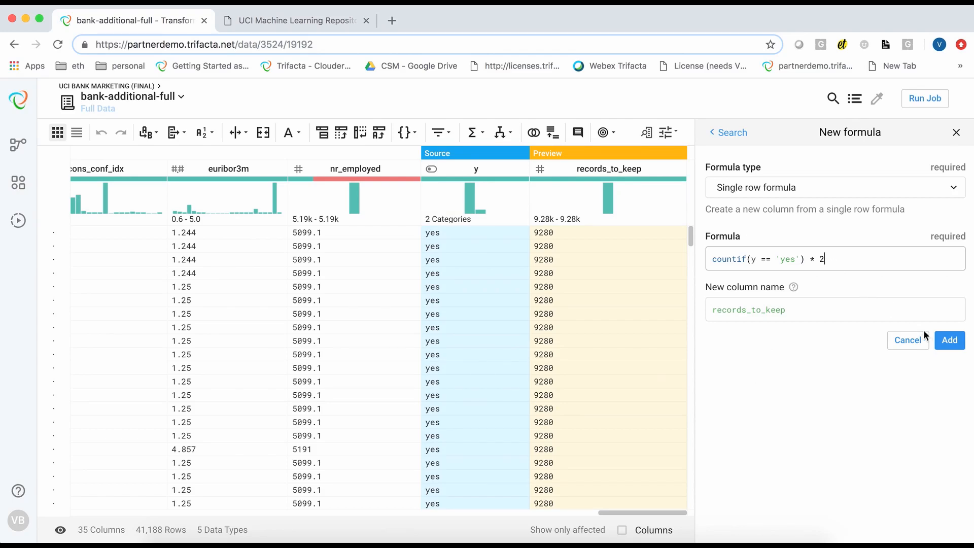
pyautogui.click(949, 340)
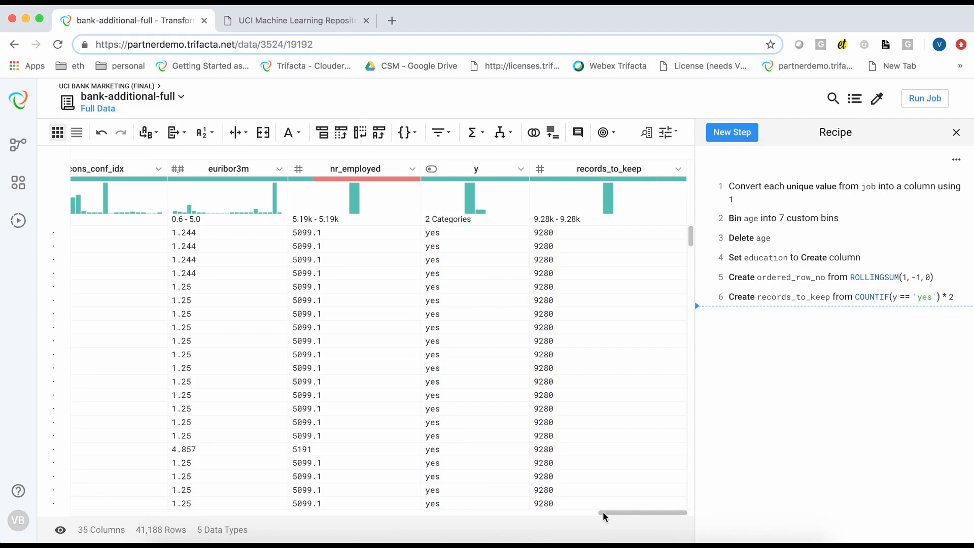
pyautogui.moveTo(632, 512); pyautogui.dragTo(53, 509)
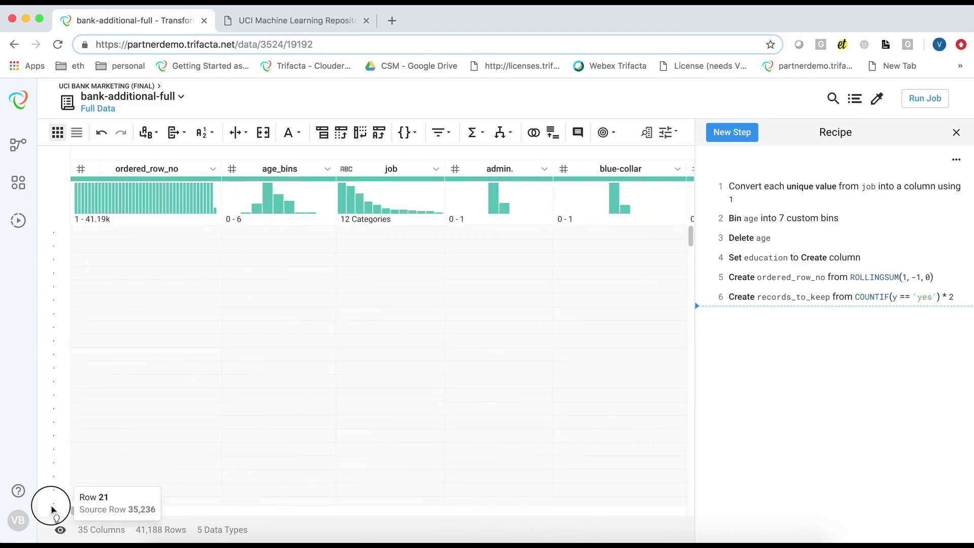
# - Filter rows keeping ordered_row_no less than or equal to records_to_keep, leaving 9,280 rows
pyautogui.click(214, 169)
pyautogui.moveTo(236, 425)
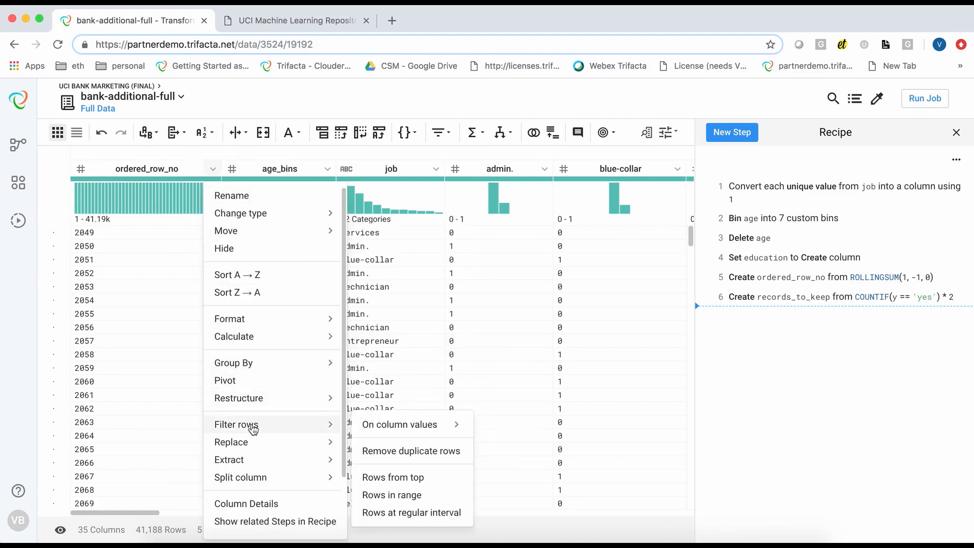
pyautogui.moveTo(404, 424)
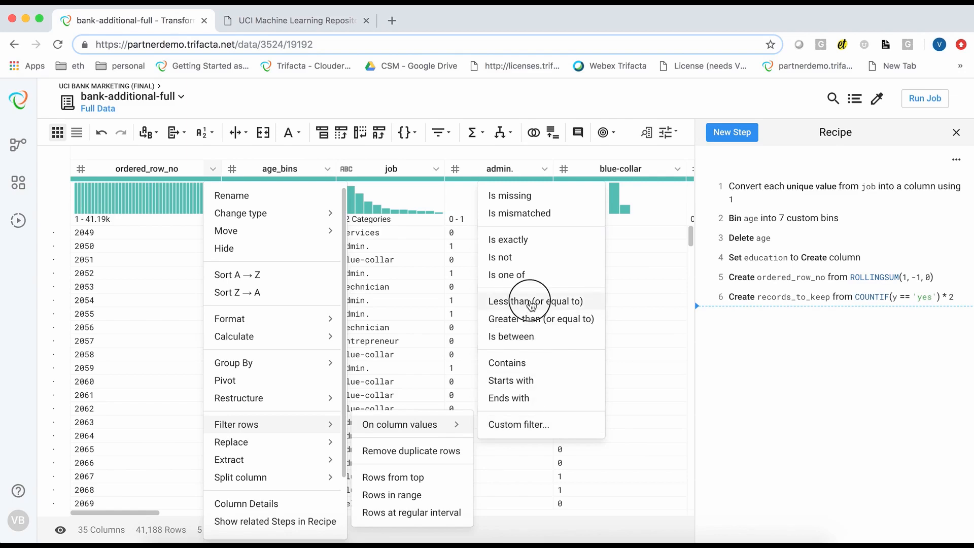
pyautogui.click(531, 303)
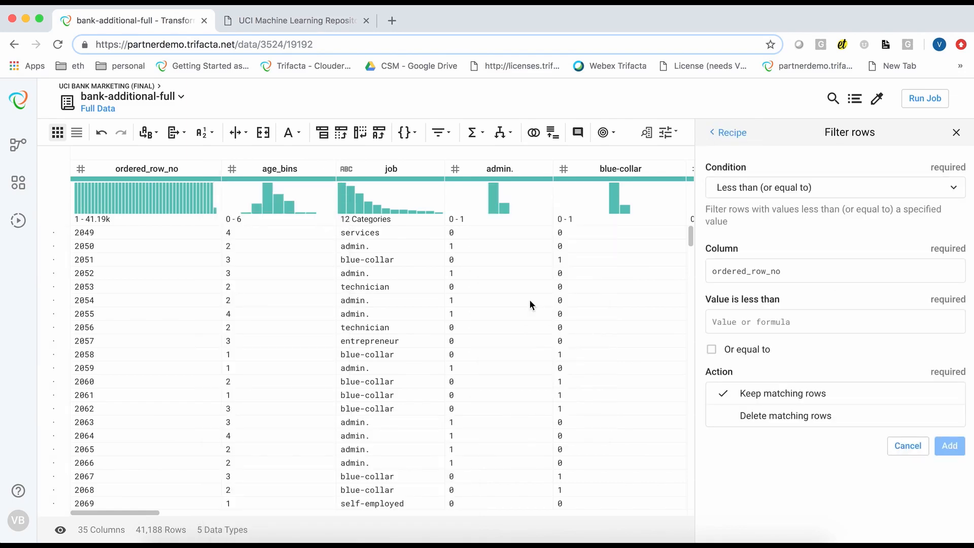
pyautogui.moveTo(835, 323)
pyautogui.click(730, 323)
pyautogui.write('recor')
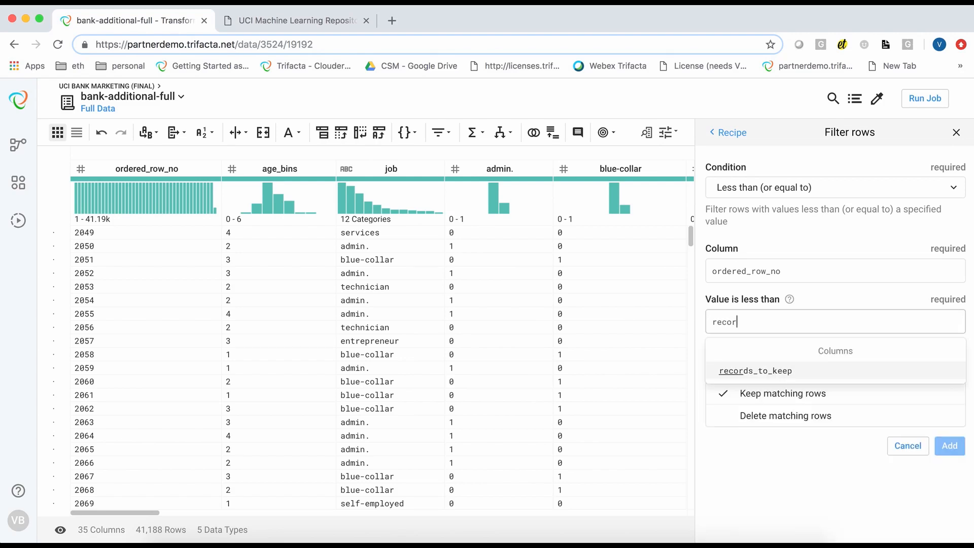
pyautogui.click(742, 371)
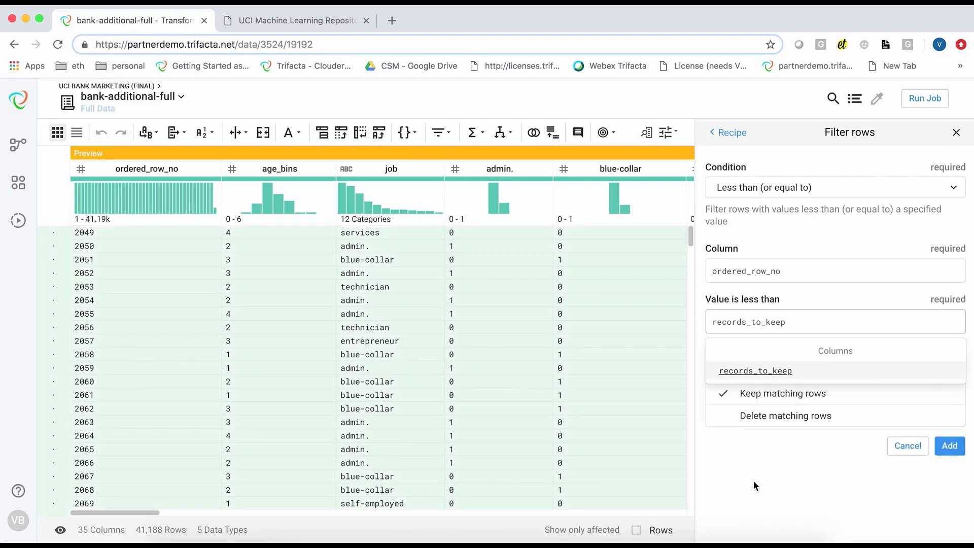
pyautogui.click(753, 481)
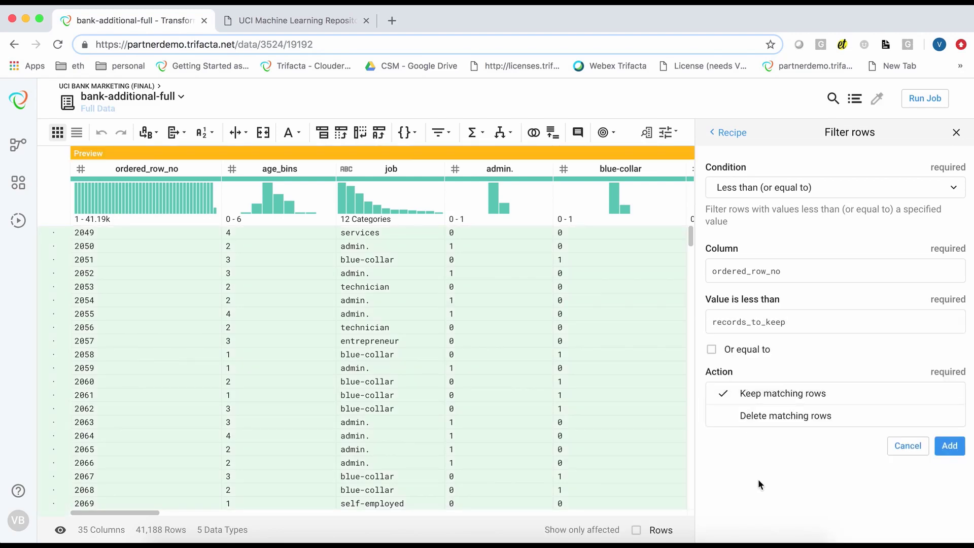
pyautogui.click(712, 350)
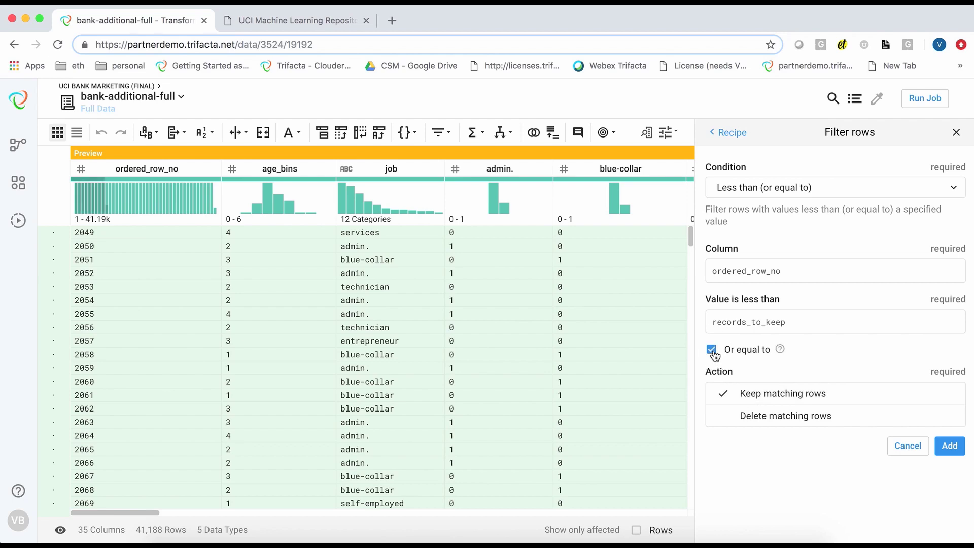
pyautogui.click(949, 447)
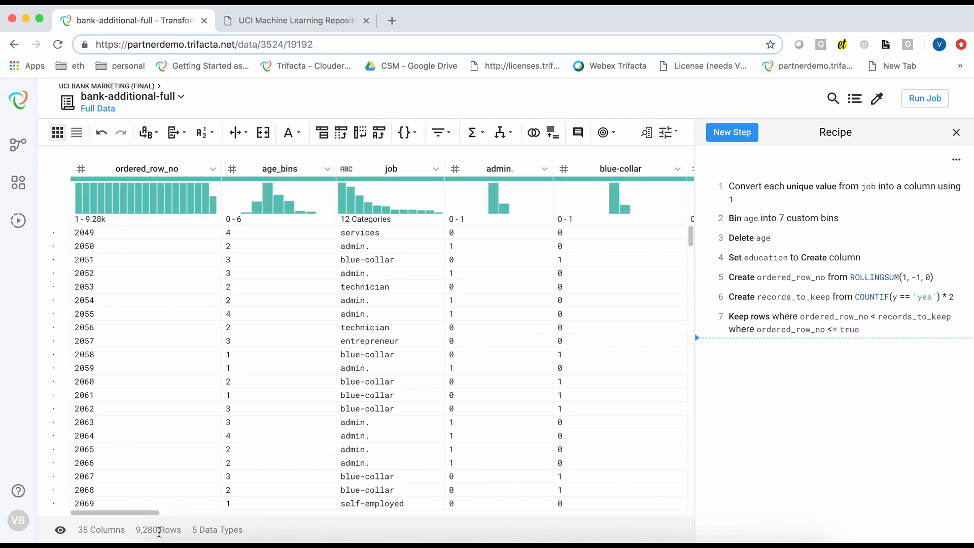
# - Add a dataset column filled with RAND() random values
pyautogui.click(732, 132)
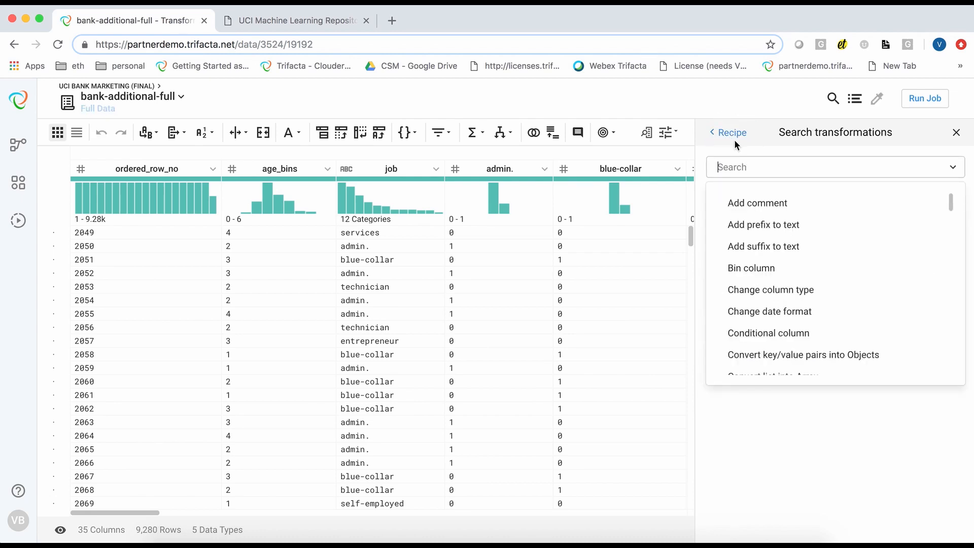
pyautogui.write('new')
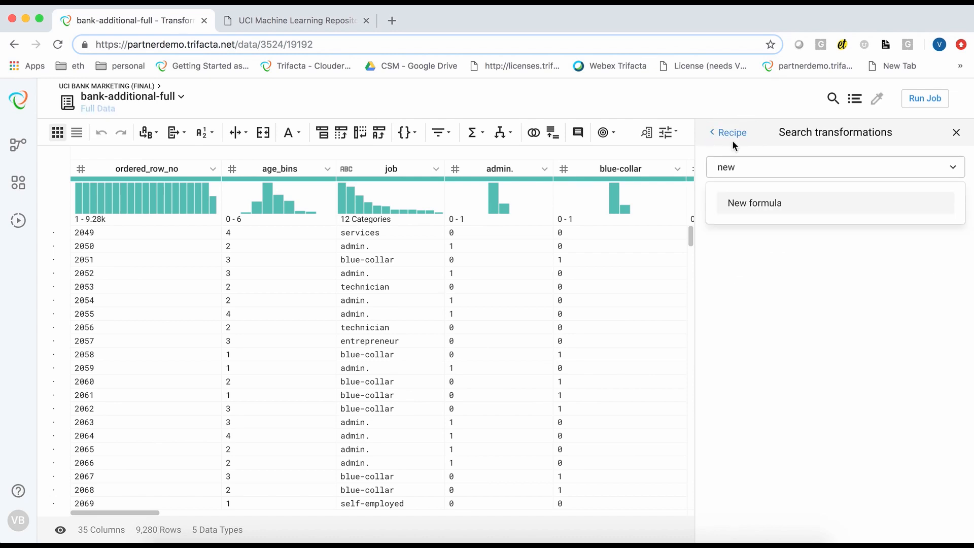
pyautogui.click(753, 204)
pyautogui.click(747, 257)
pyautogui.write('RAND()')
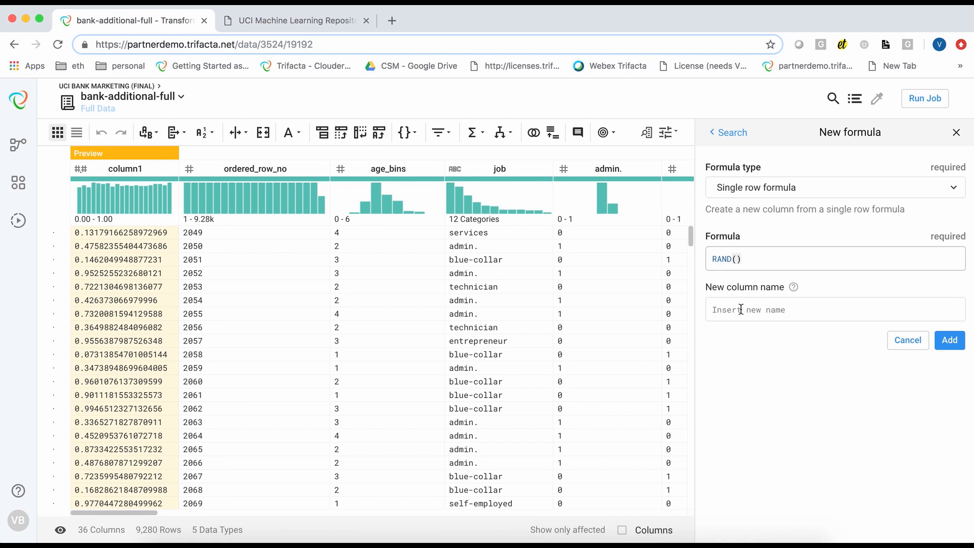
pyautogui.click(835, 310)
pyautogui.write('dataset')
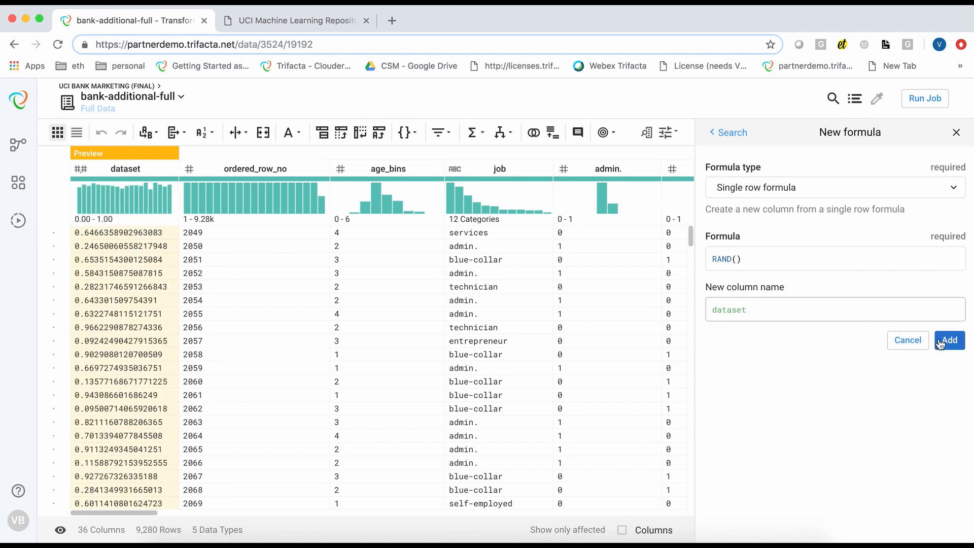
pyautogui.click(952, 342)
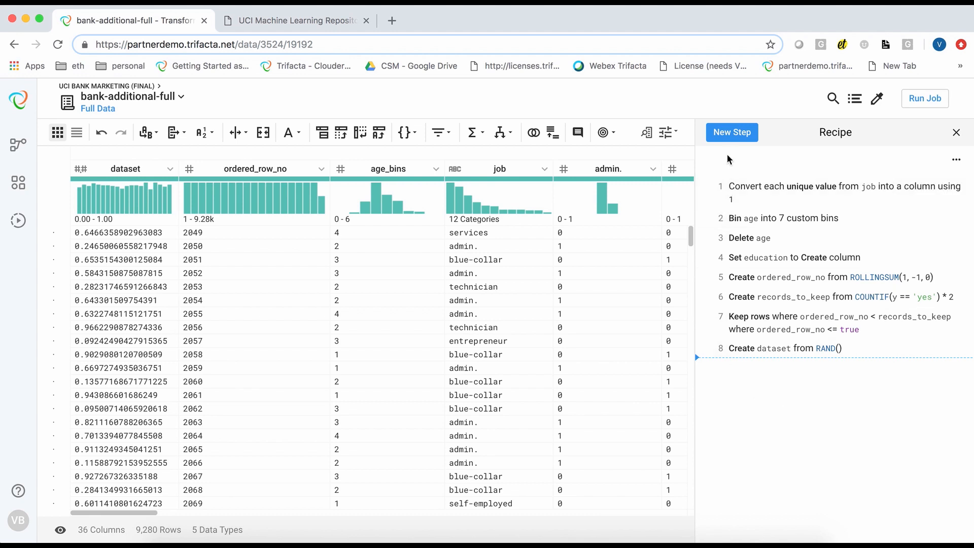
# - Rewrite dataset with IF(dataset <= 0.8, 'training', 'test')
pyautogui.click(731, 132)
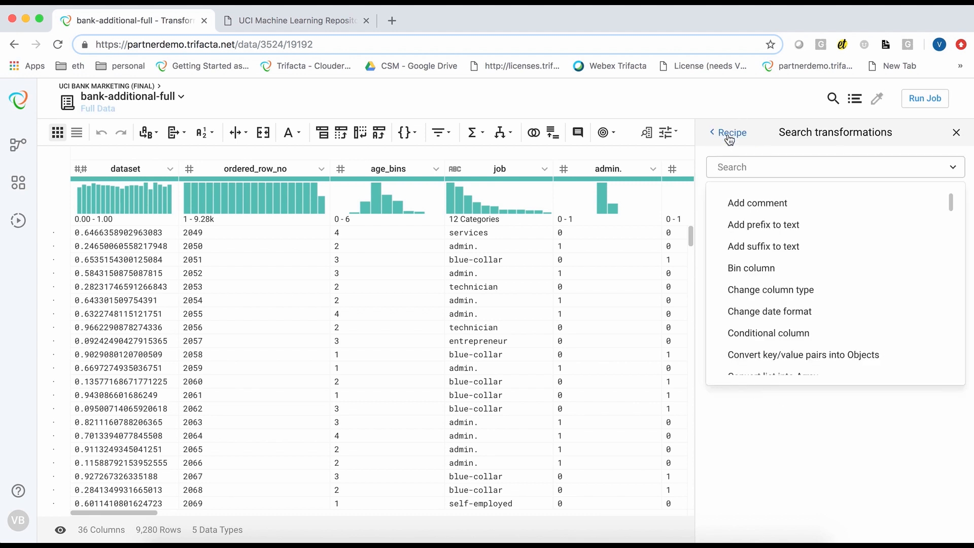
pyautogui.write('edi')
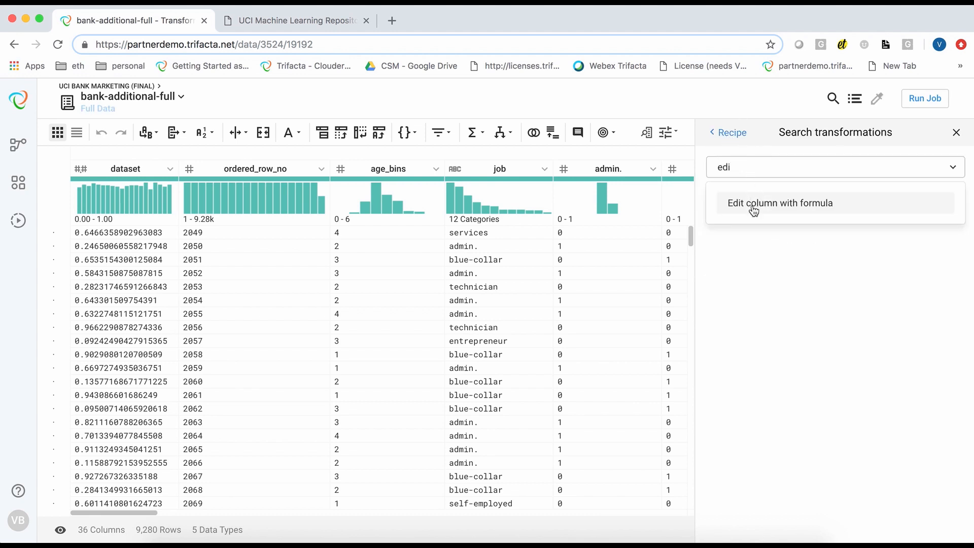
pyautogui.click(751, 205)
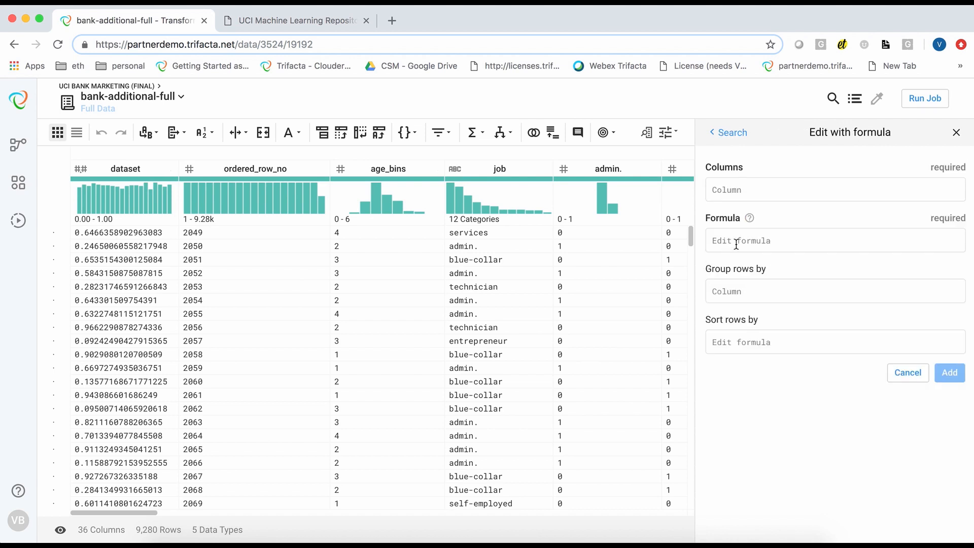
pyautogui.click(736, 189)
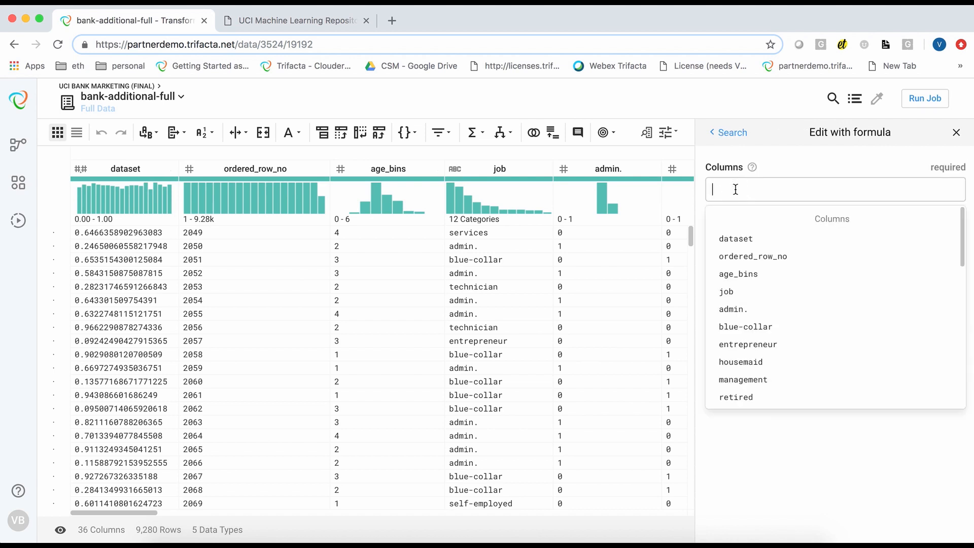
pyautogui.write('data')
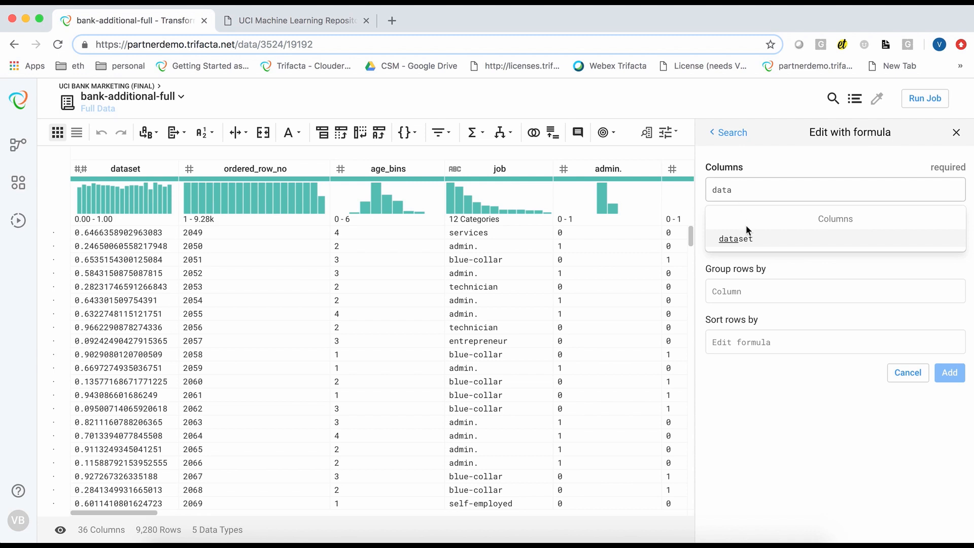
pyautogui.click(736, 239)
pyautogui.click(753, 484)
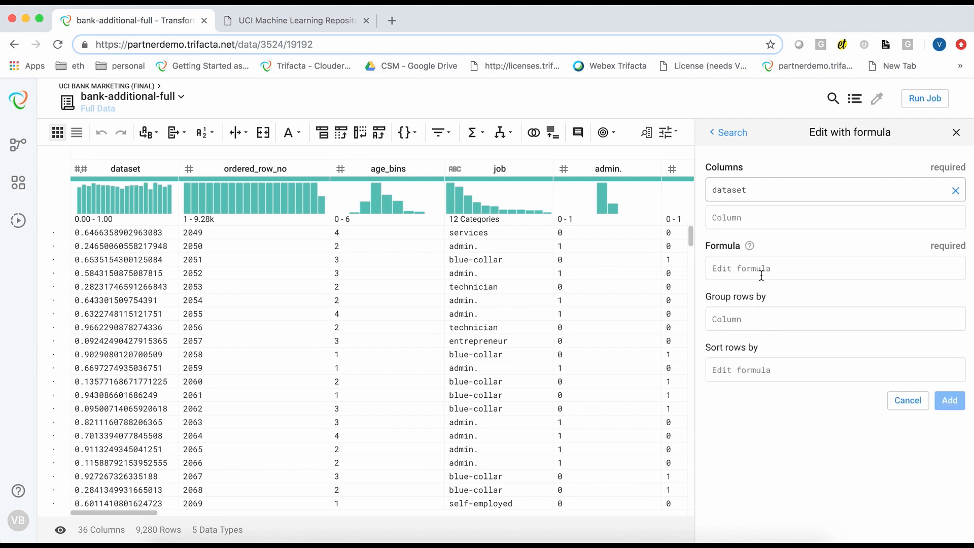
pyautogui.click(759, 268)
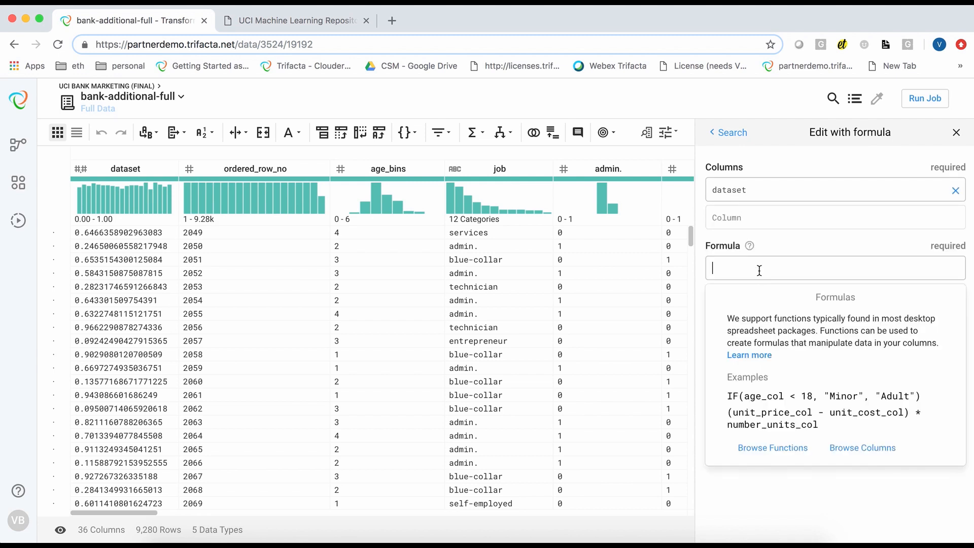
pyautogui.write('IF')
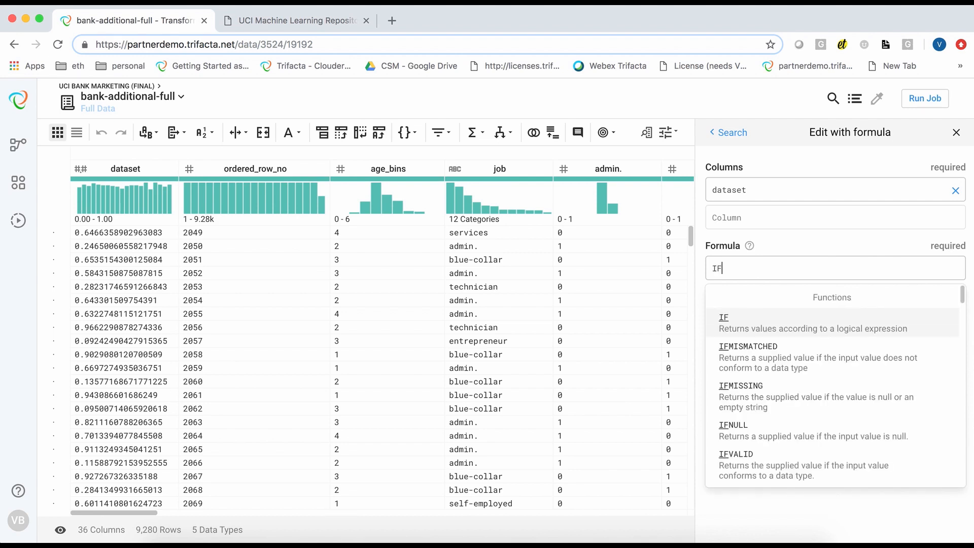
pyautogui.write('(data')
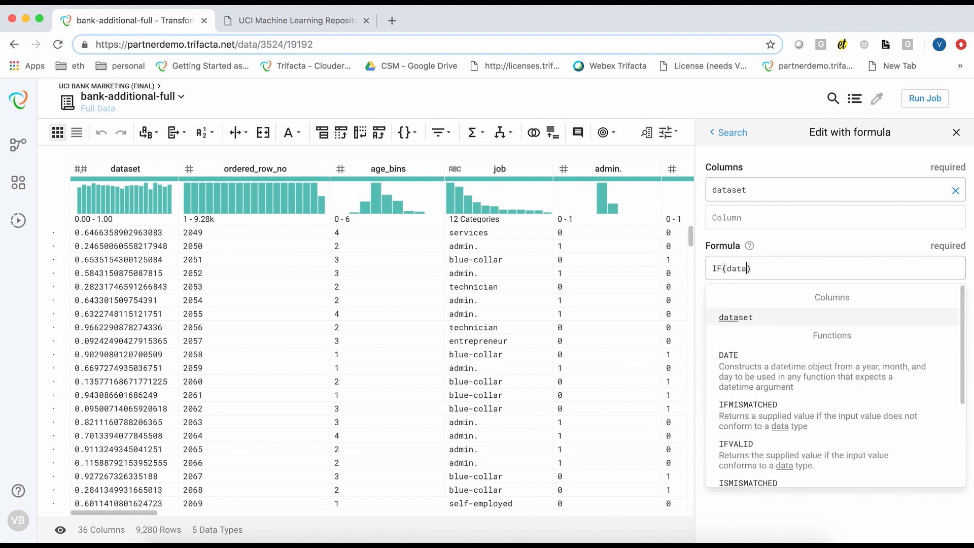
pyautogui.write('s')
pyautogui.write('et <')
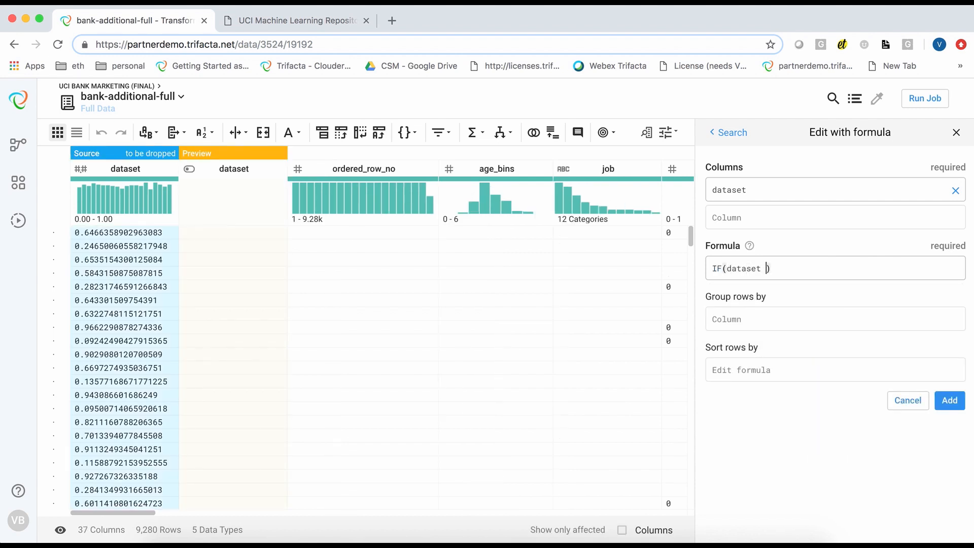
pyautogui.write('=')
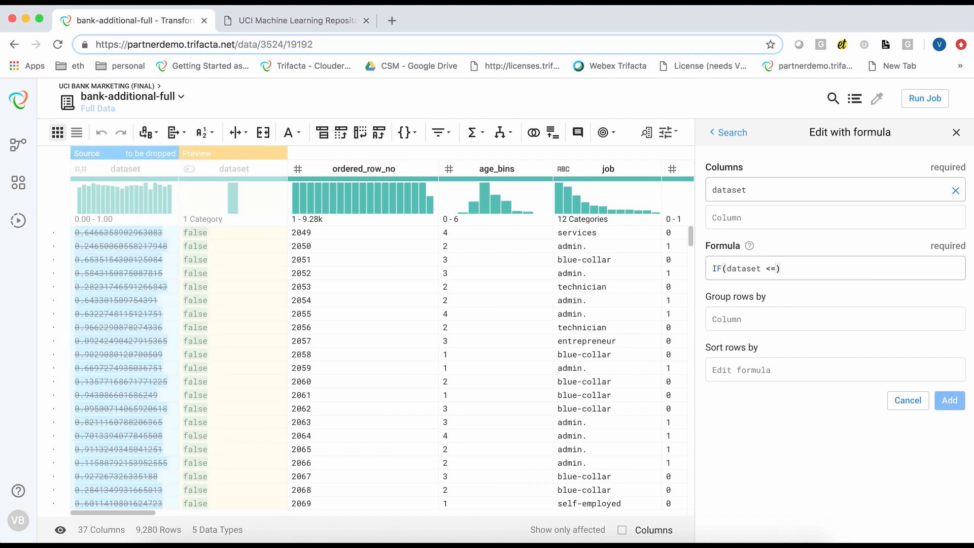
pyautogui.write(' 0.8')
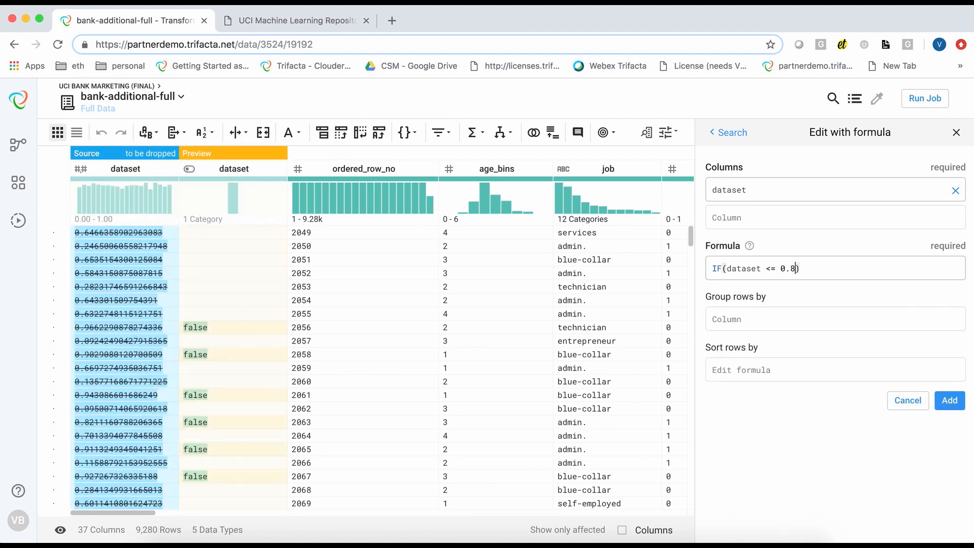
pyautogui.write(', ')
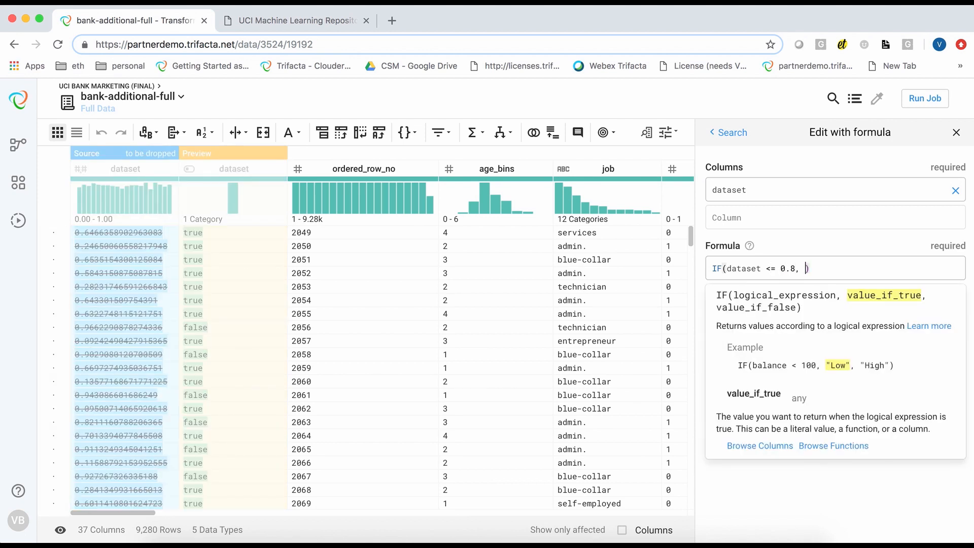
pyautogui.write("'traini")
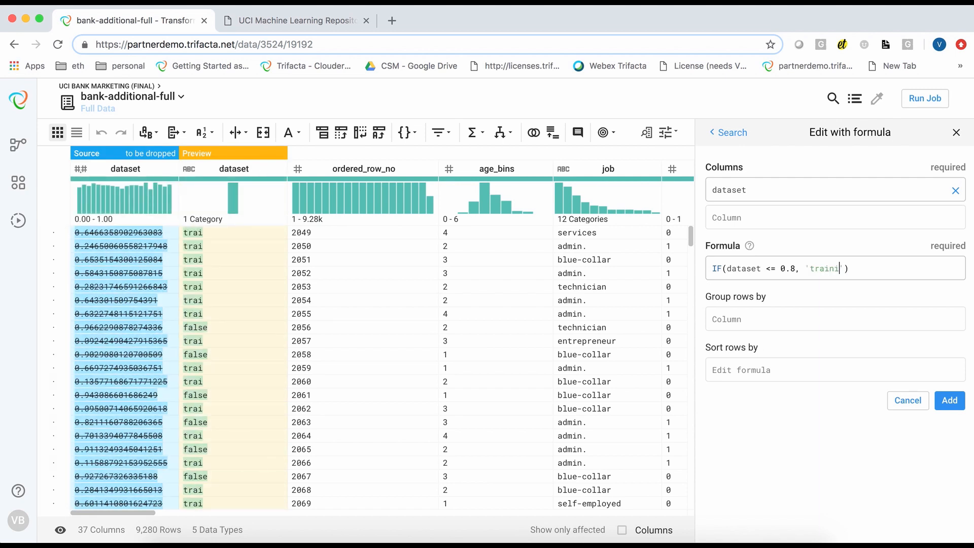
pyautogui.write("ng'")
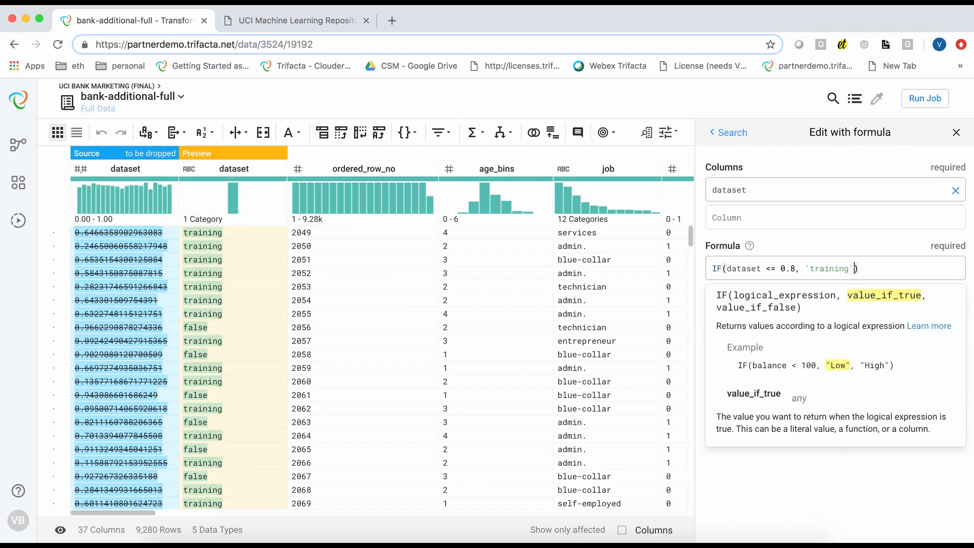
pyautogui.write(', ')
pyautogui.write("'test")
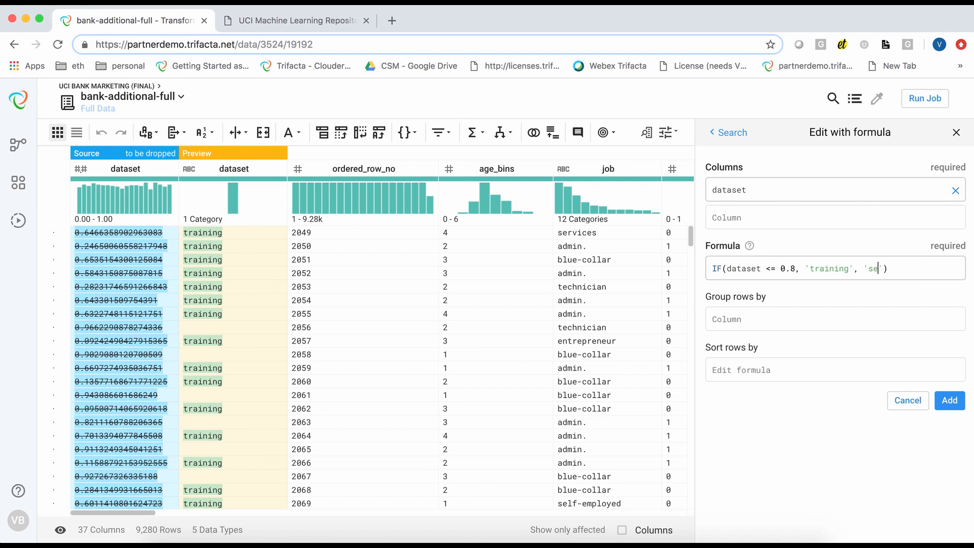
pyautogui.write("'")
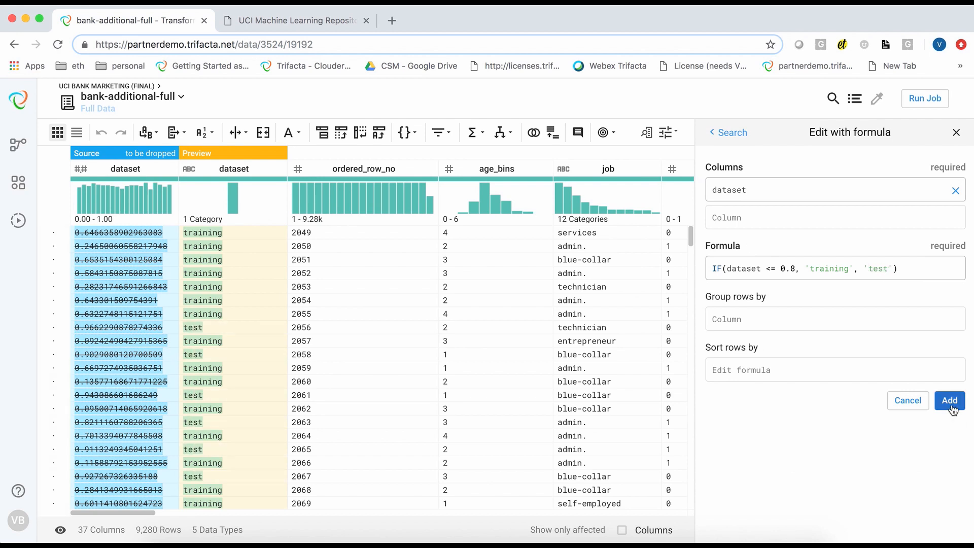
pyautogui.click(949, 400)
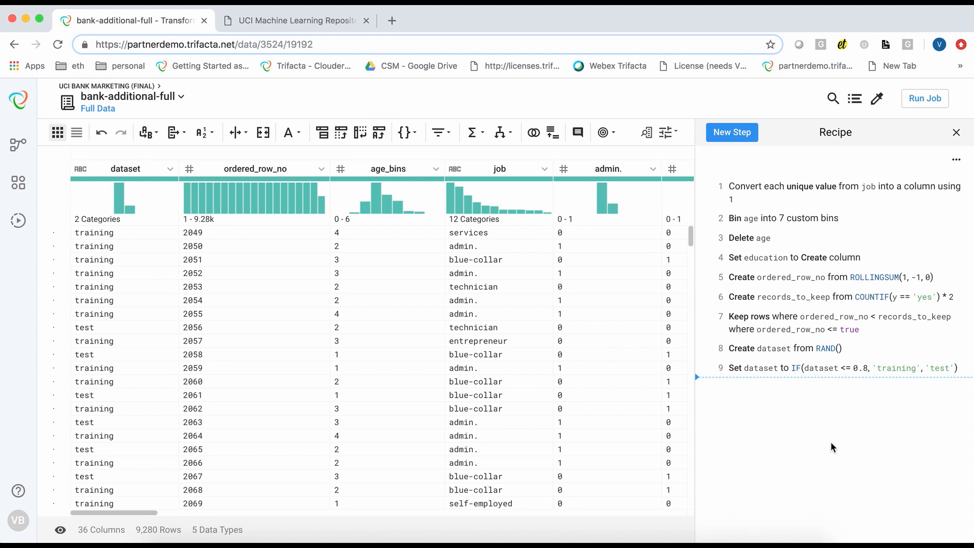
# - Delete the ordered_row_no, nr_employed and records_to_keep helper columns and return to the flow
pyautogui.click(269, 169)
pyautogui.moveTo(114, 510); pyautogui.dragTo(682, 517)
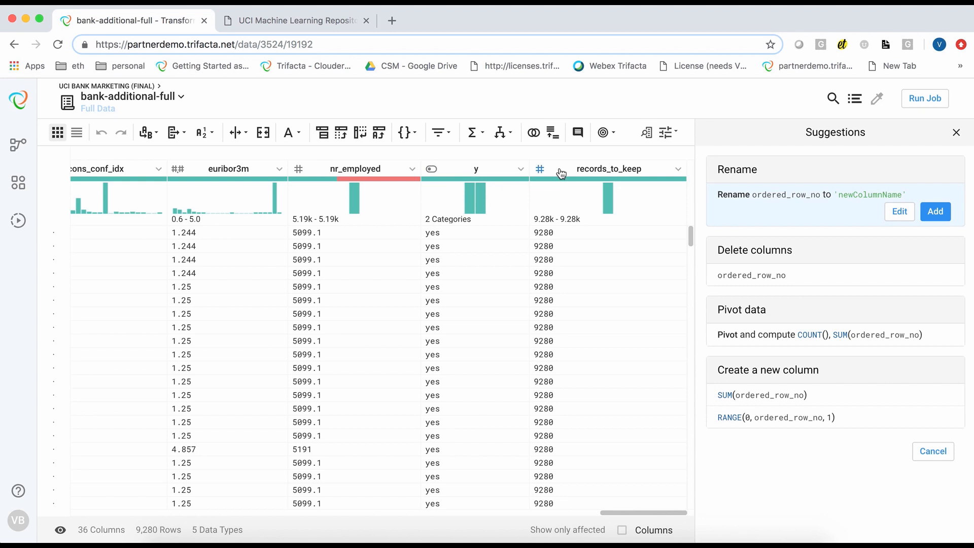
pyautogui.keyDown('super'); pyautogui.click(357, 169); pyautogui.keyUp('super')
pyautogui.keyDown('super'); pyautogui.click(618, 169); pyautogui.keyUp('super')
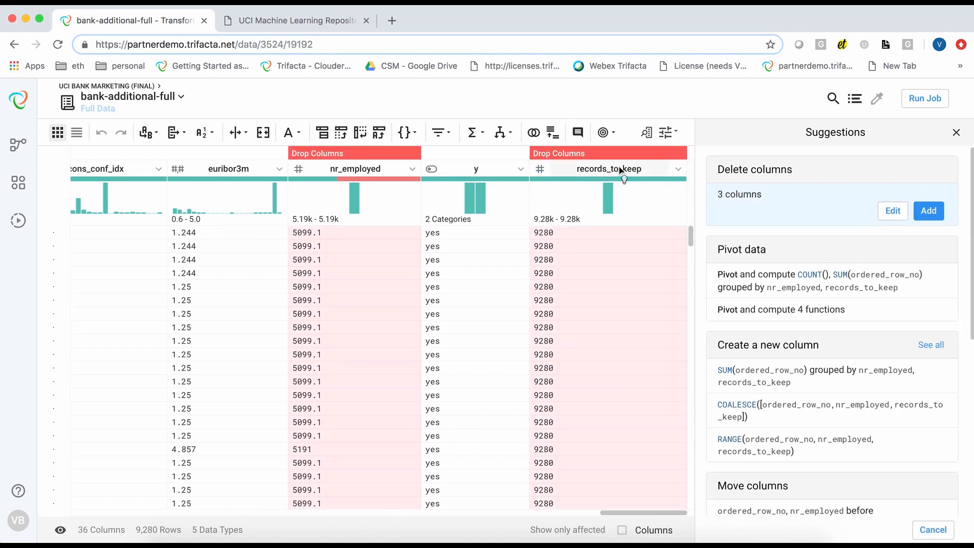
pyautogui.click(929, 210)
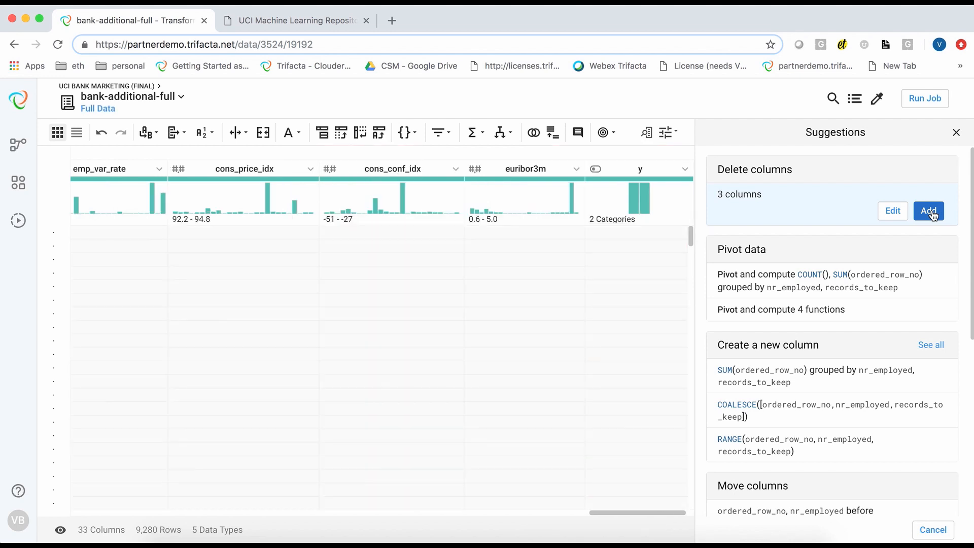
pyautogui.click(123, 85)
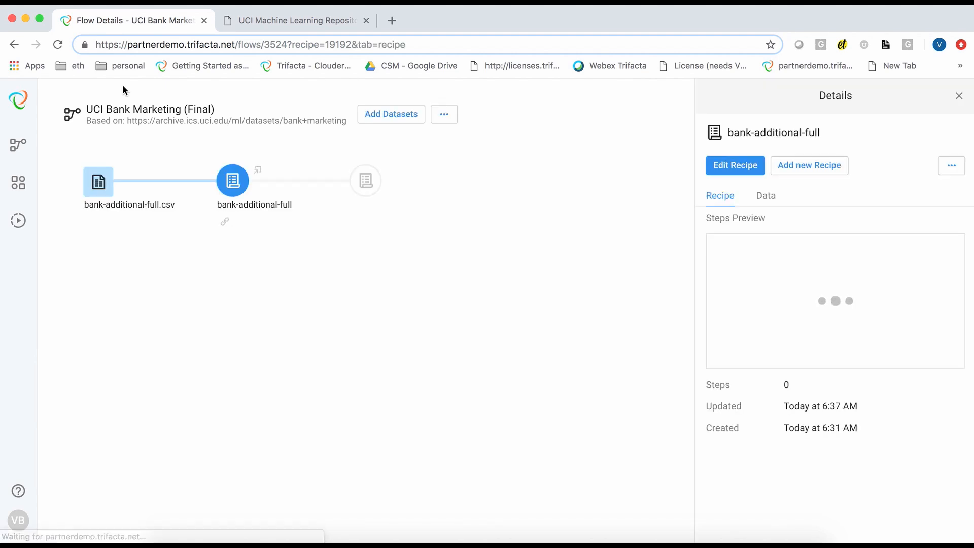
# - Add two new recipes branching from the bank-additional-full recipe
pyautogui.click(368, 182)
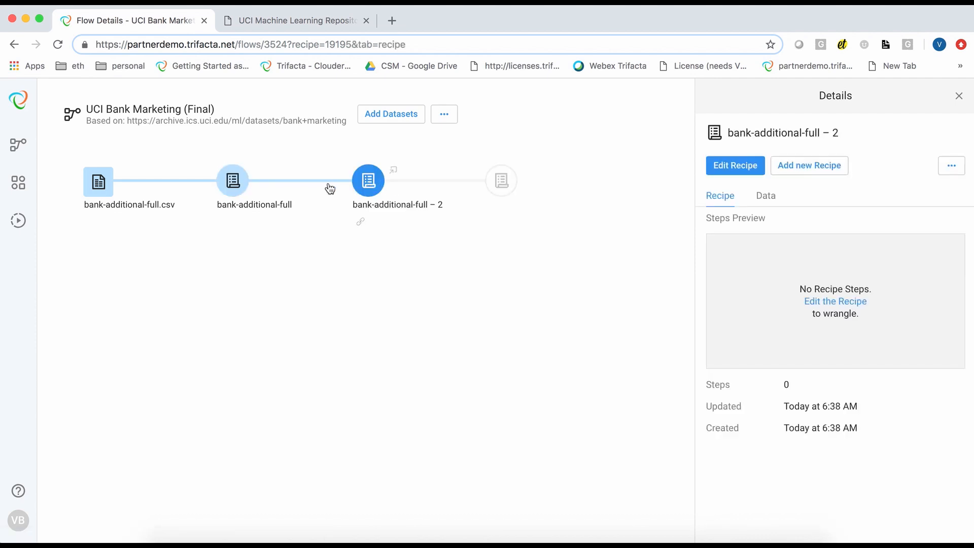
pyautogui.click(243, 183)
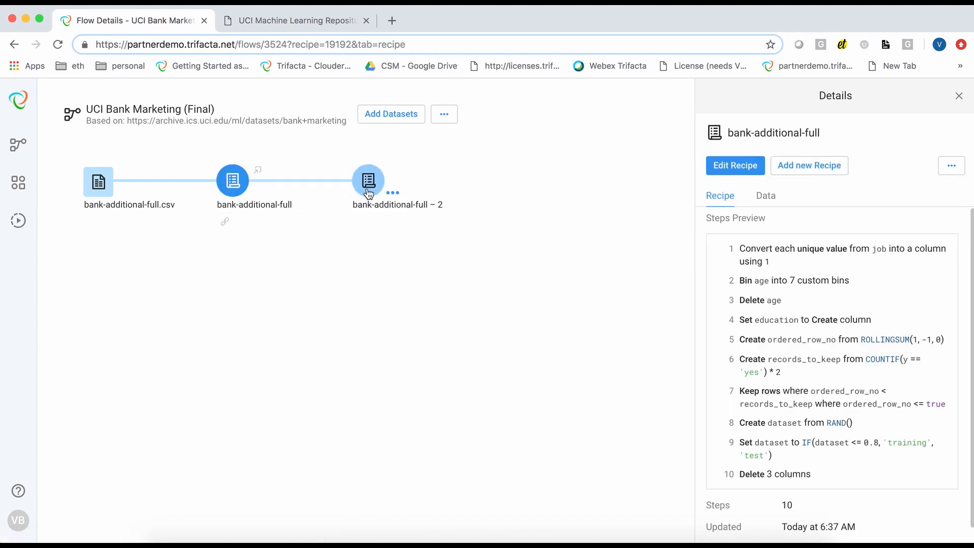
pyautogui.rightClick(258, 200)
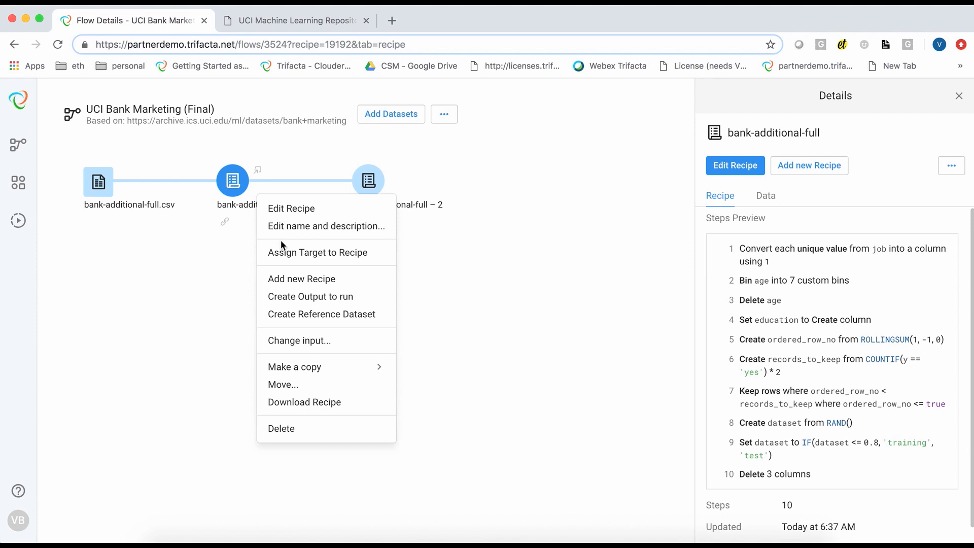
pyautogui.click(301, 279)
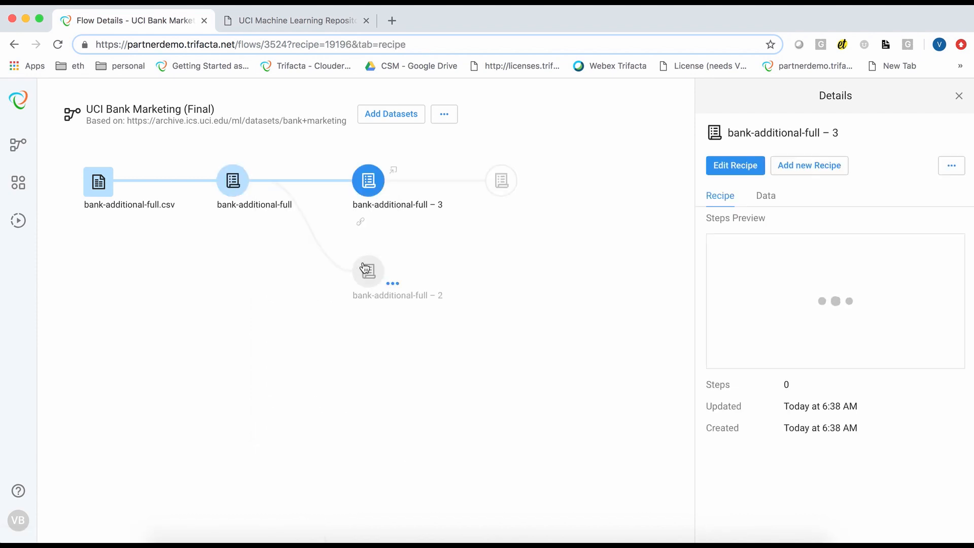
# - Rename the new recipes to 'training' and 'test' and open training for editing
pyautogui.moveTo(450, 205); pyautogui.dragTo(355, 205)
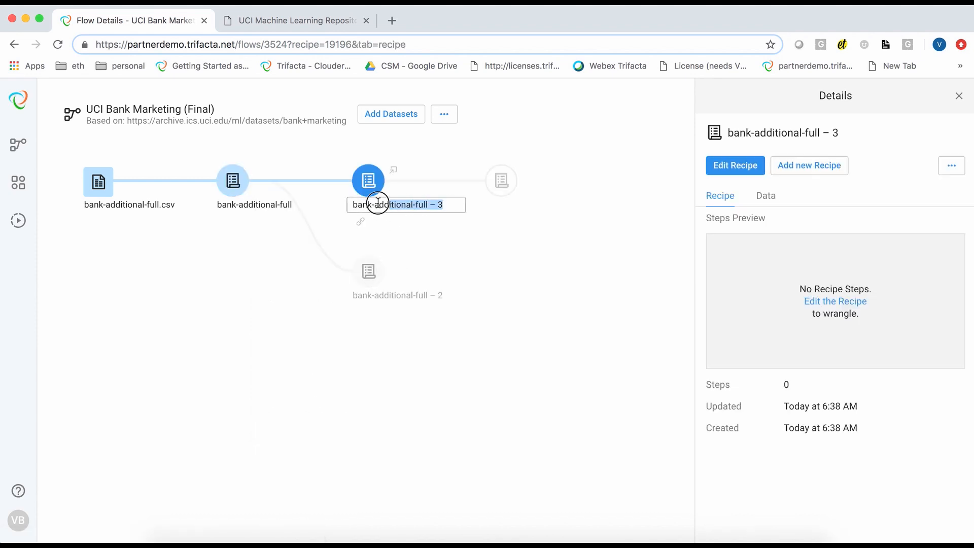
pyautogui.write('tr')
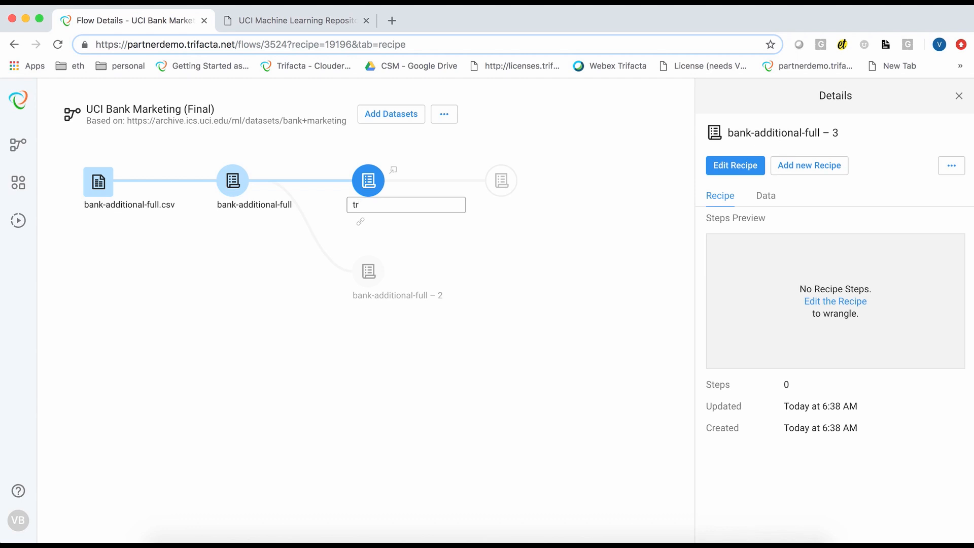
pyautogui.write('aining')
pyautogui.press('Return')
pyautogui.click(369, 276)
pyautogui.moveTo(443, 296); pyautogui.dragTo(347, 296)
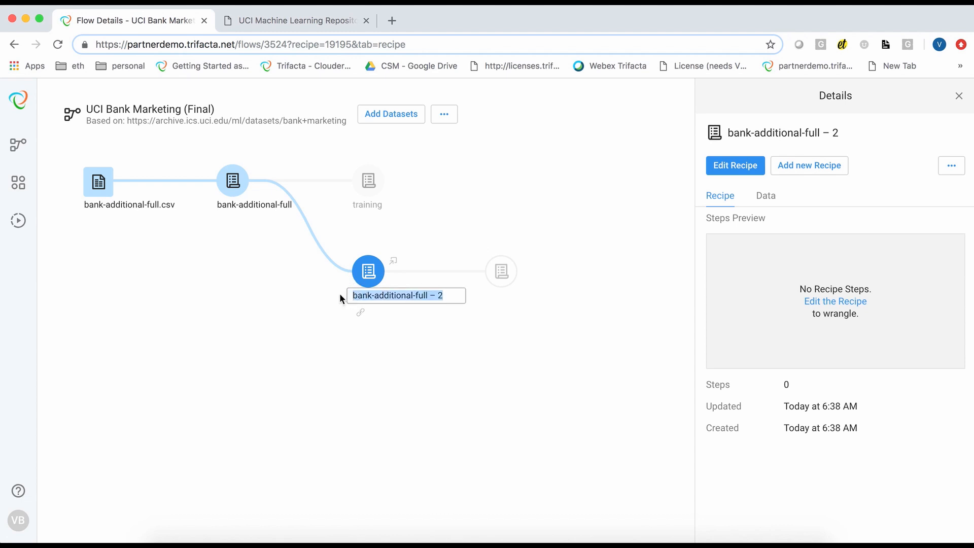
pyautogui.write('test')
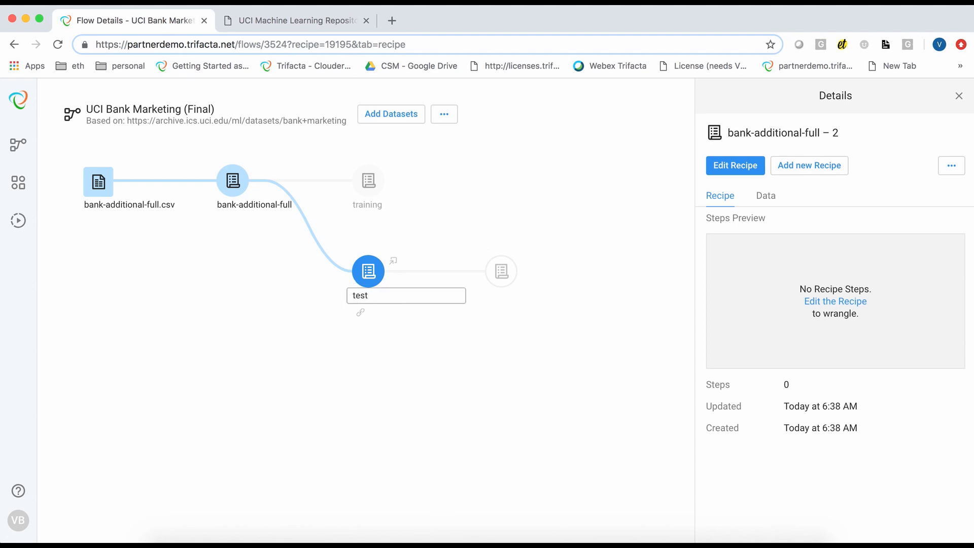
pyautogui.press('Return')
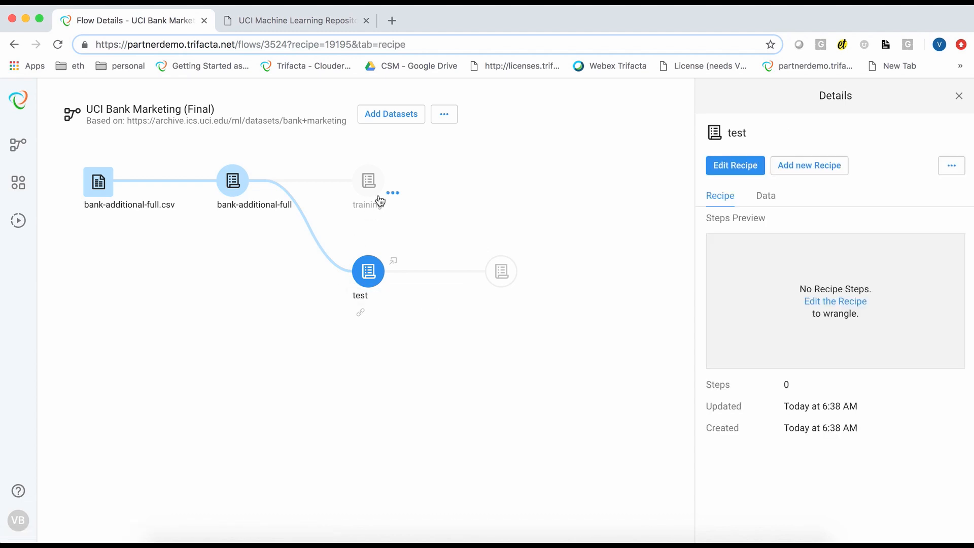
pyautogui.click(369, 182)
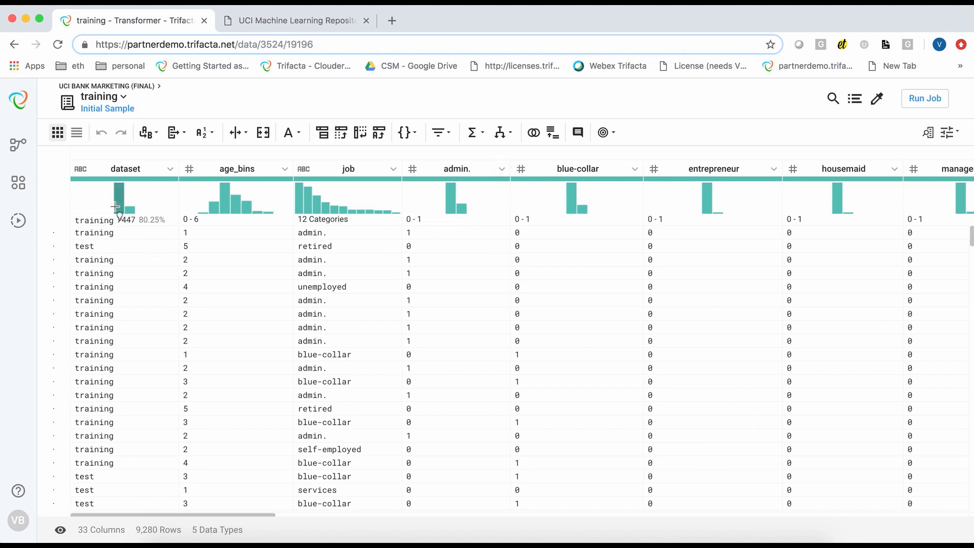
# - Keep only rows where dataset is 'training' in the training recipe, then switch to test
pyautogui.click(120, 200)
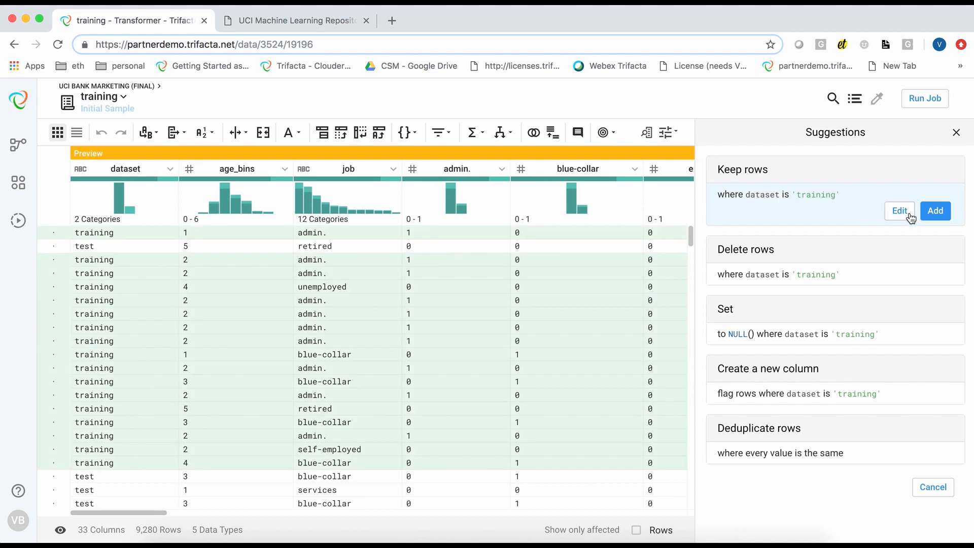
pyautogui.click(936, 211)
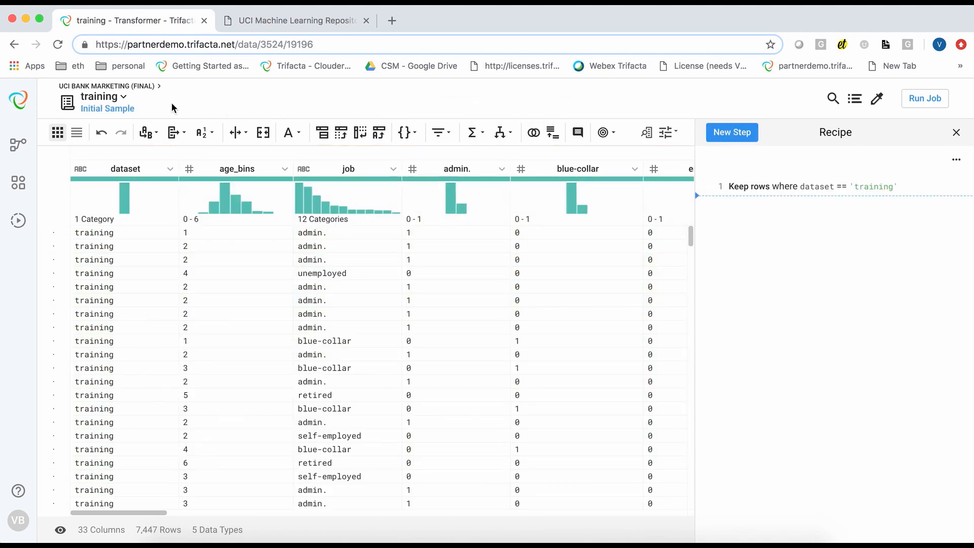
pyautogui.click(122, 100)
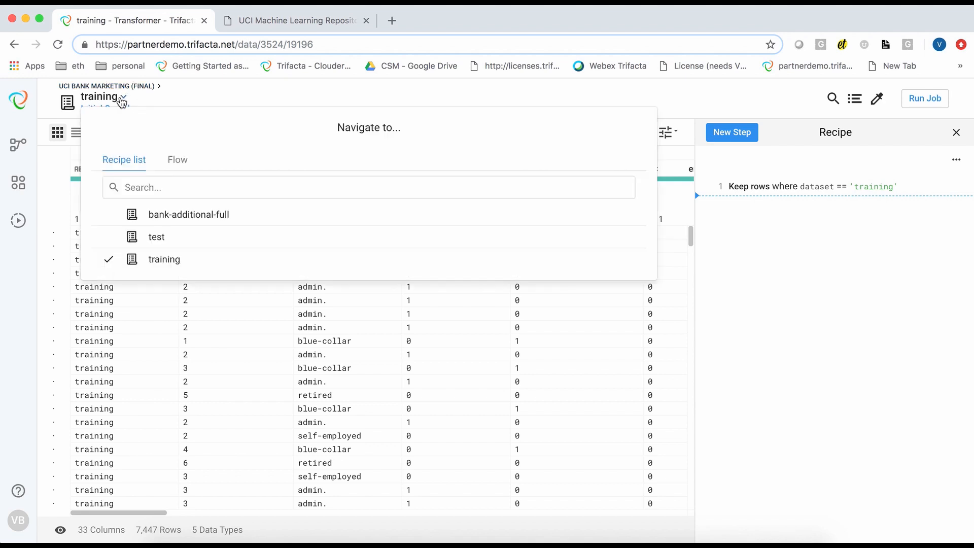
pyautogui.click(156, 237)
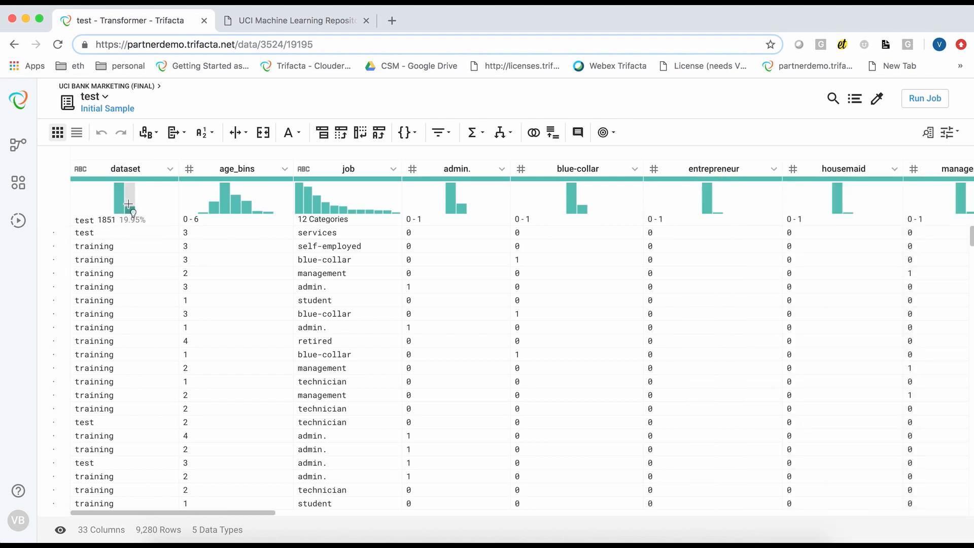
# - Keep only rows where dataset is 'test' in the test recipe and return to the flow
pyautogui.click(132, 207)
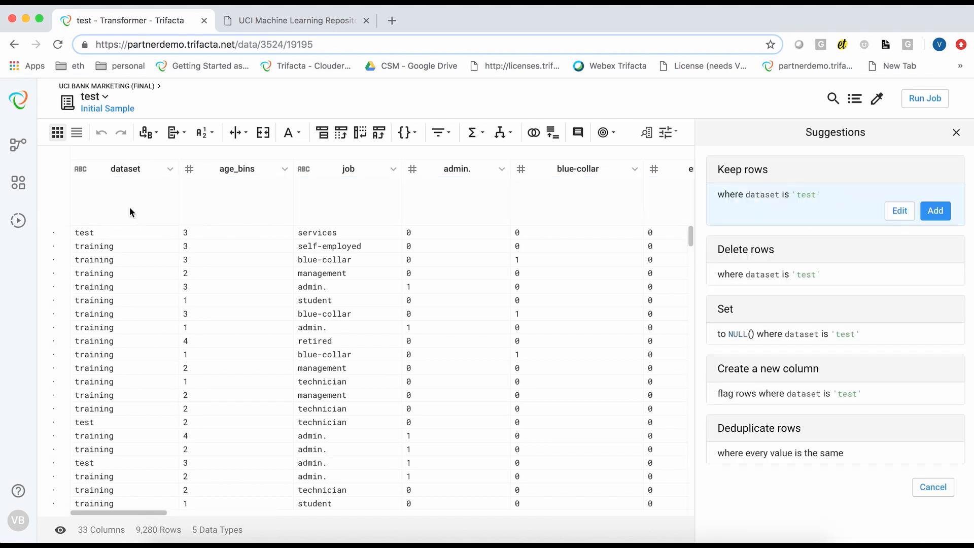
pyautogui.click(937, 211)
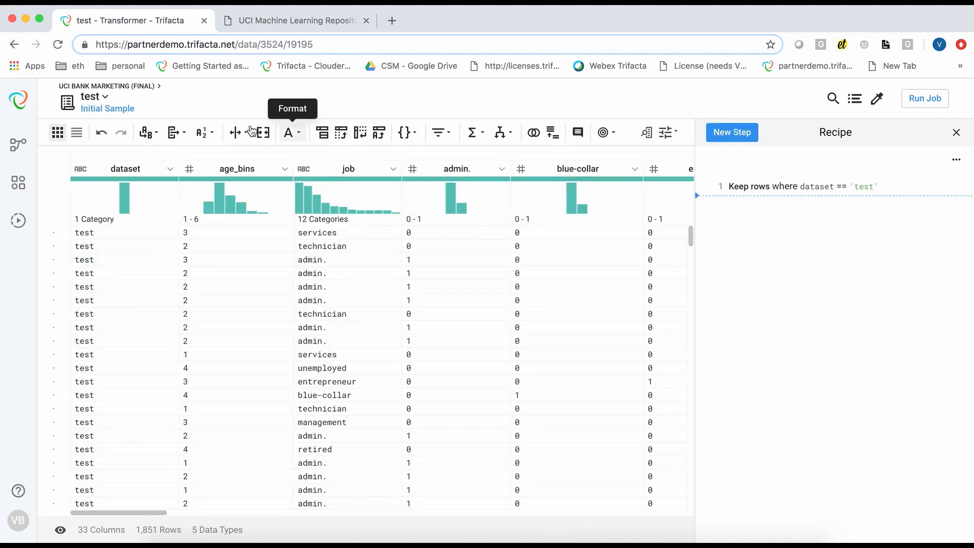
pyautogui.click(107, 85)
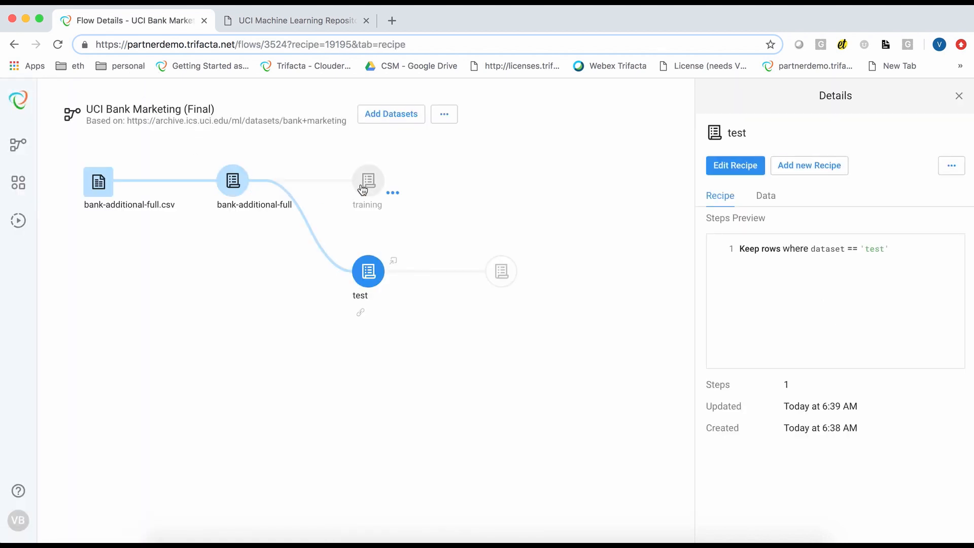
# - Create an output for the training recipe and open its Run Job settings
pyautogui.click(368, 183)
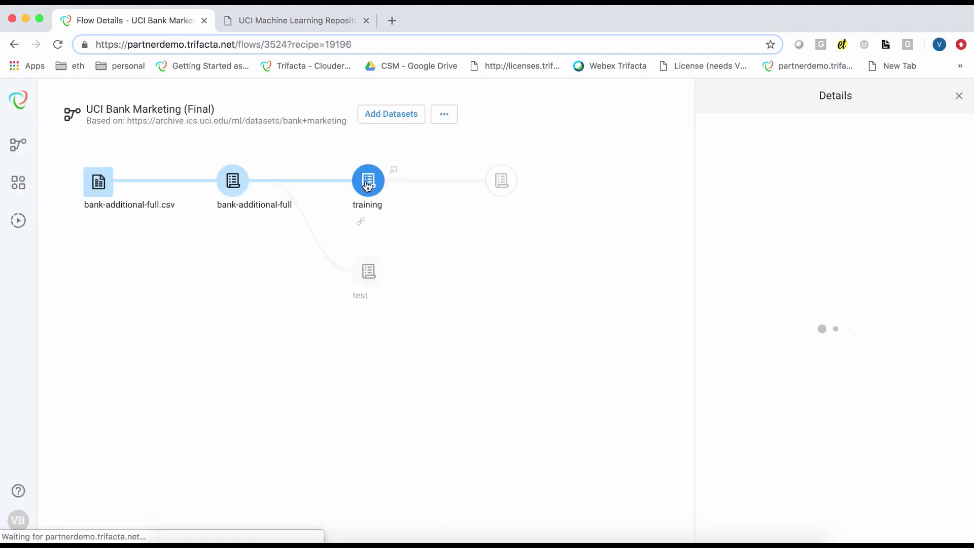
pyautogui.click(395, 173)
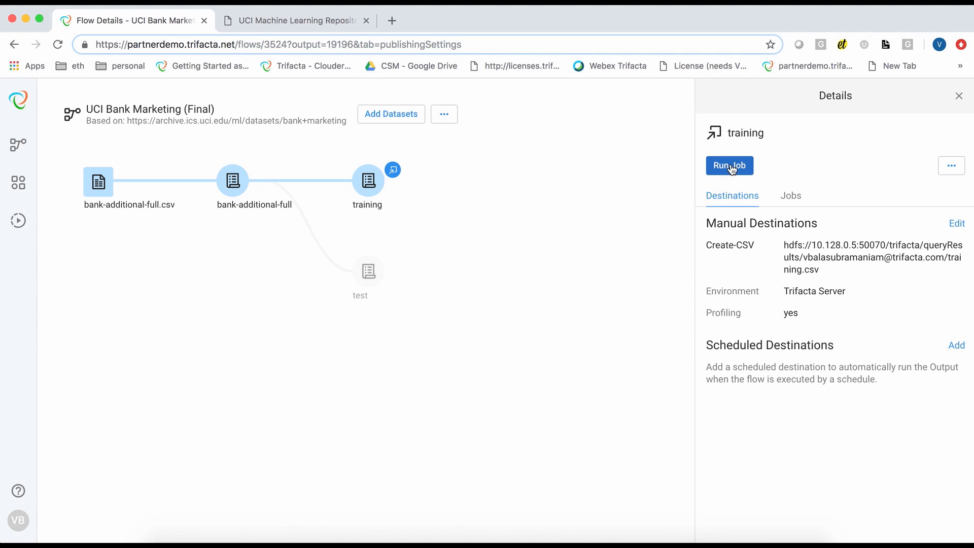
pyautogui.click(730, 166)
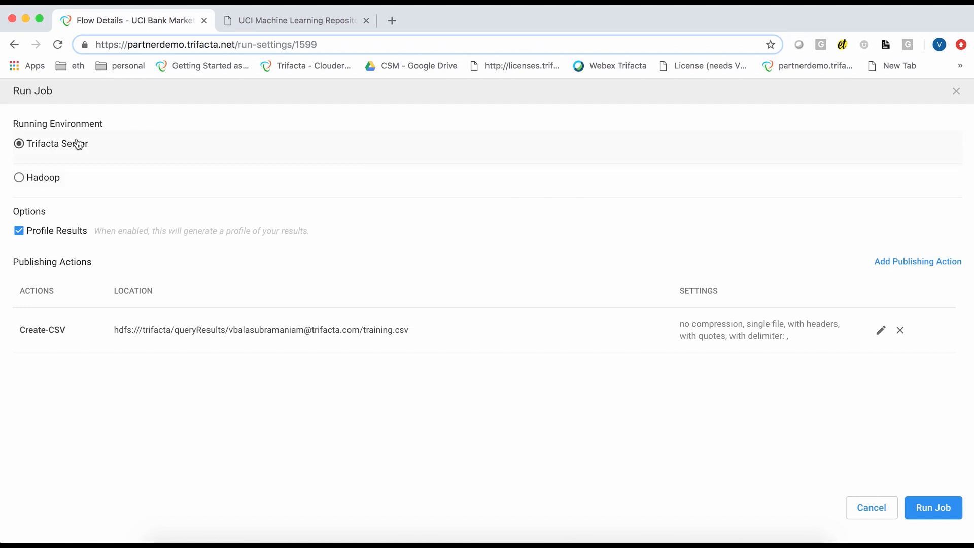
# - Review the training CSV publishing destination and run the training job
pyautogui.click(904, 263)
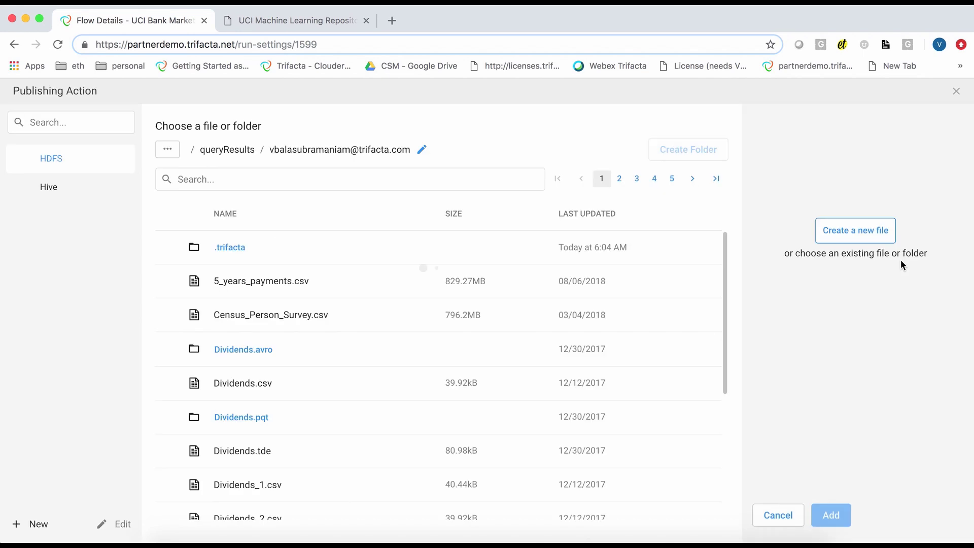
pyautogui.click(850, 234)
pyautogui.click(778, 239)
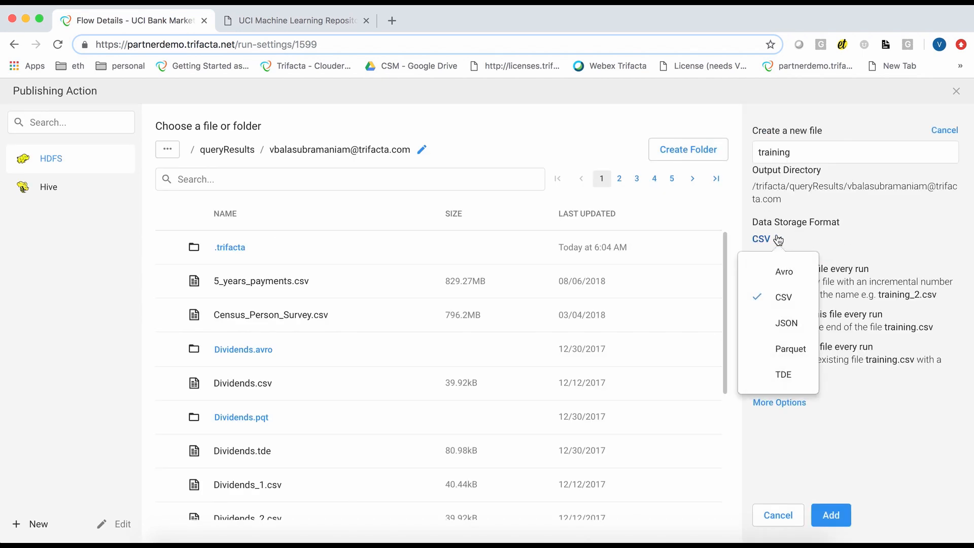
pyautogui.click(778, 516)
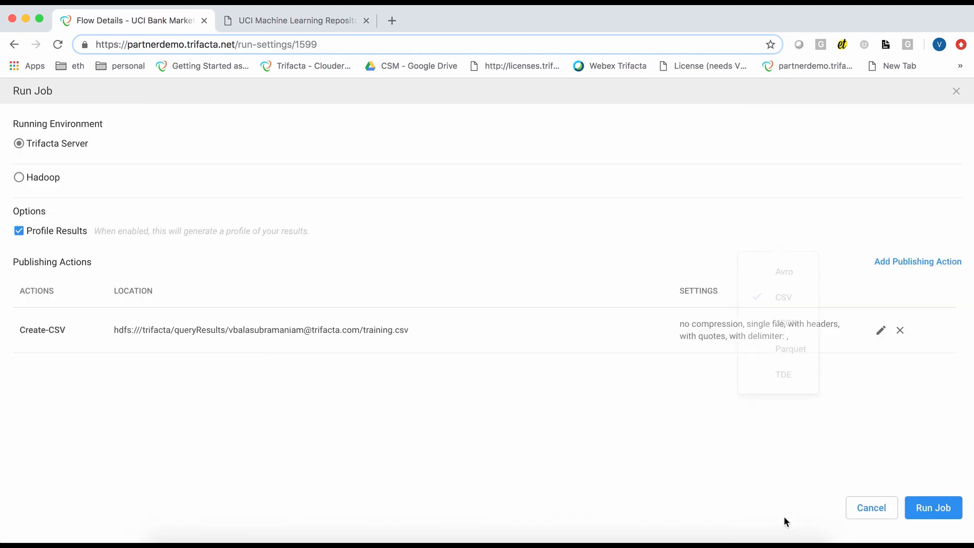
pyautogui.click(943, 510)
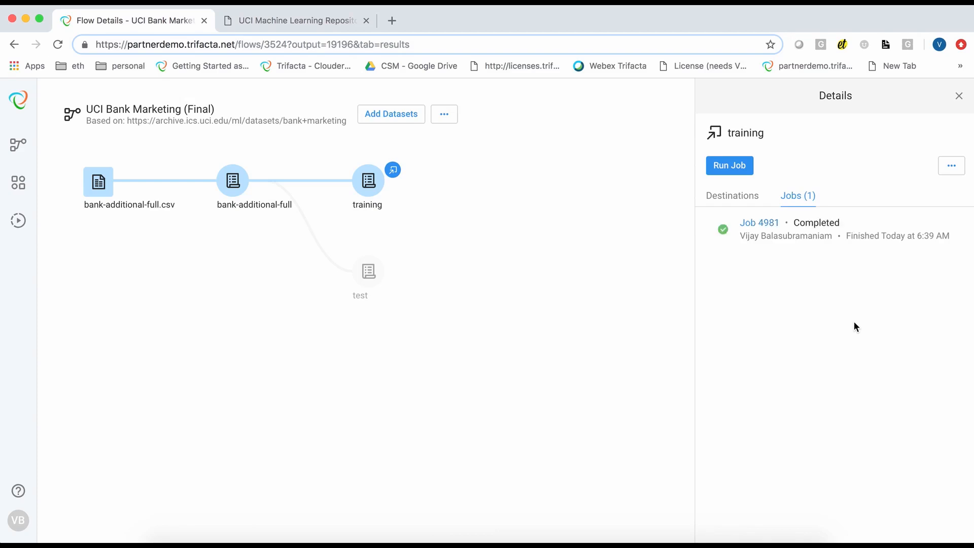
# - View the completed job's results and check the 1.41MB training CSV export options
pyautogui.click(947, 232)
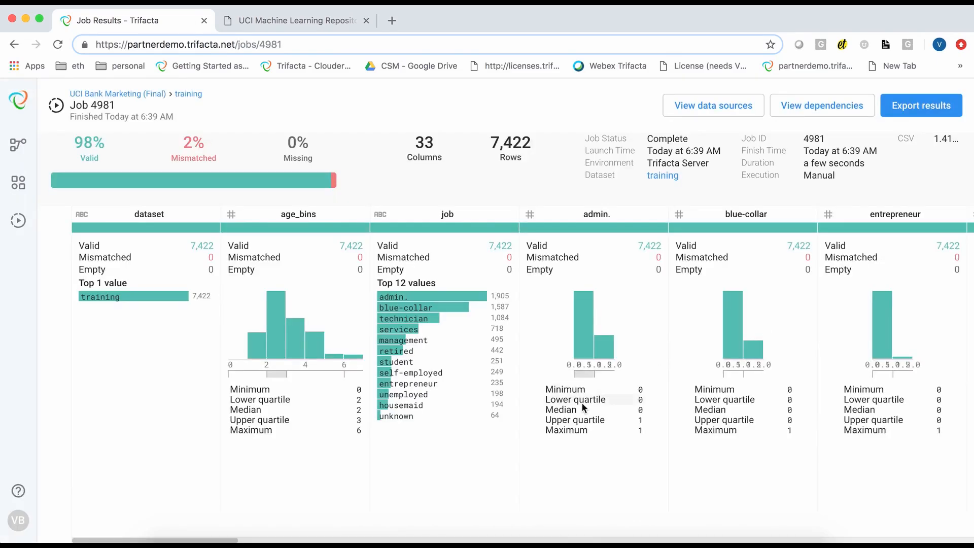
pyautogui.hscroll(5, 621, 401)
pyautogui.hscroll(3, 611, 403)
pyautogui.hscroll(1, 612, 407)
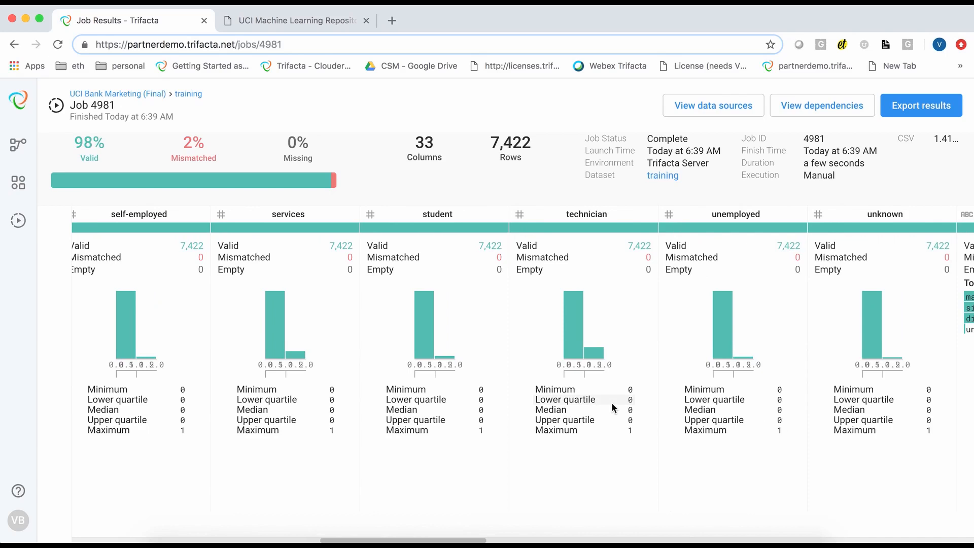
pyautogui.click(923, 109)
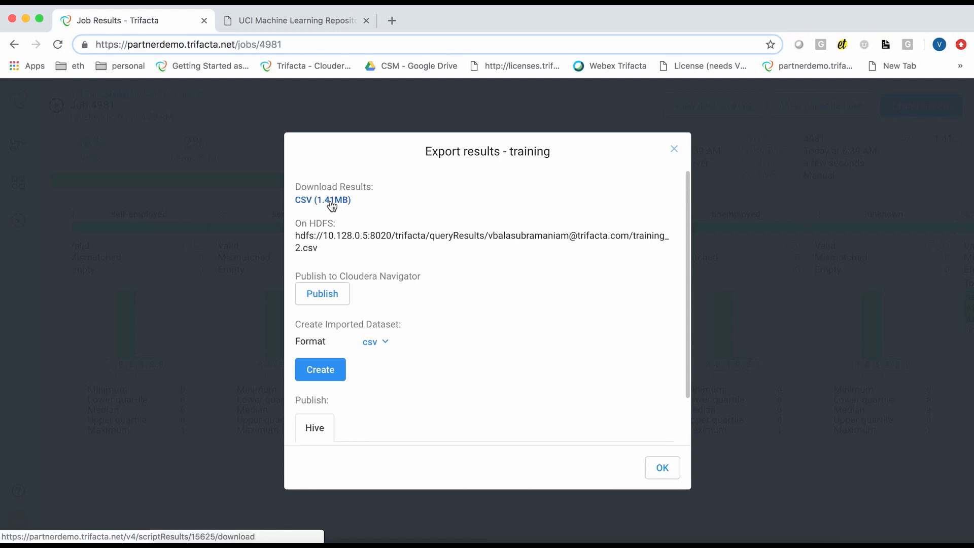
pyautogui.click(659, 470)
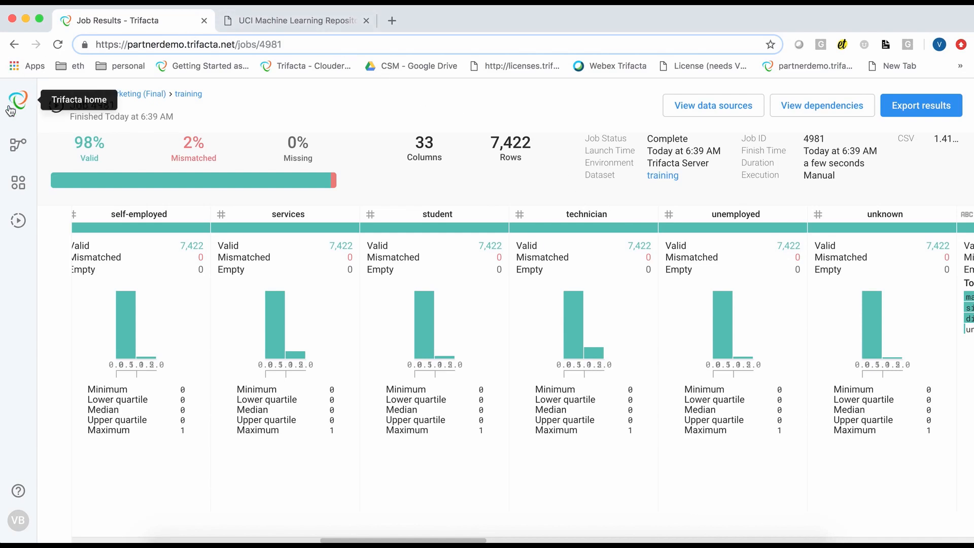